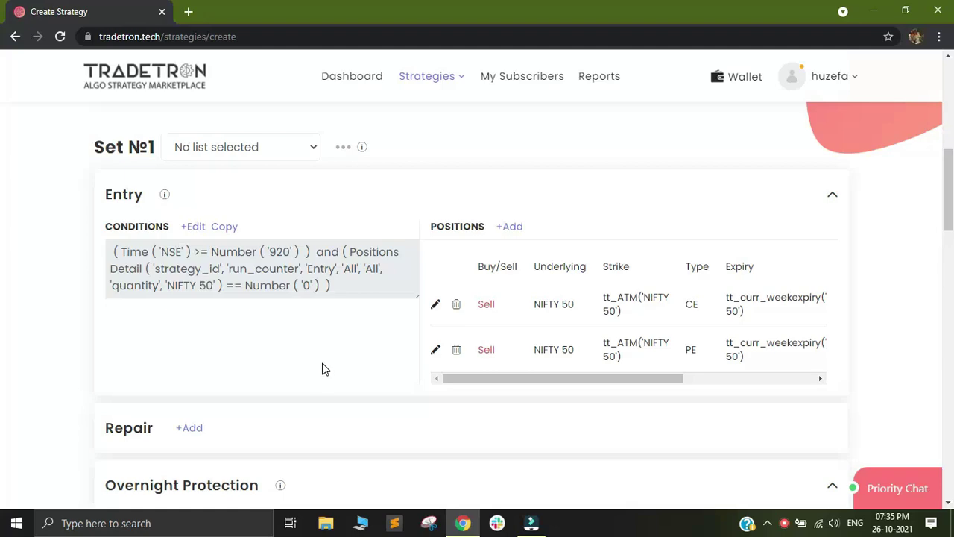
Step: Add a Repair Once block and start its condition with a Traded Instrument keyword
scroll(322, 369, down, 2)
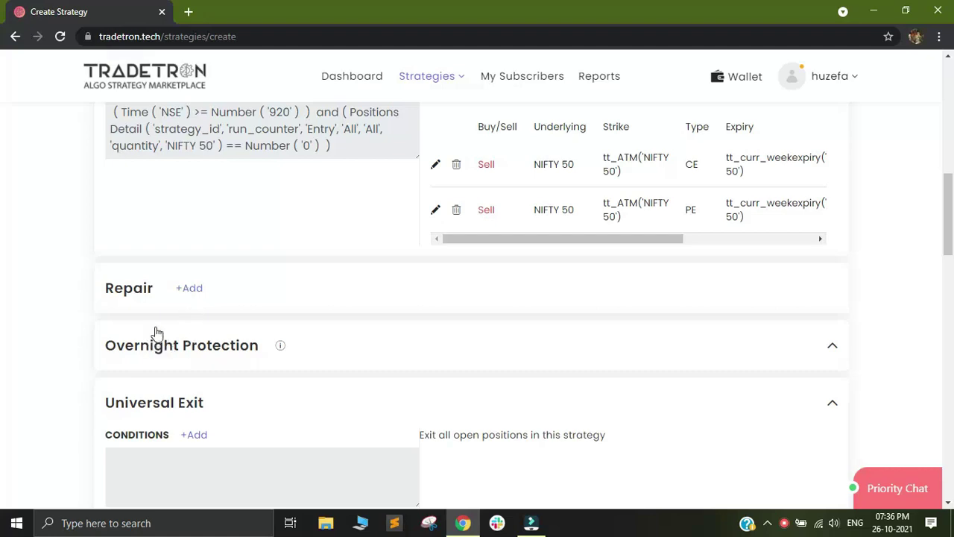
click(191, 291)
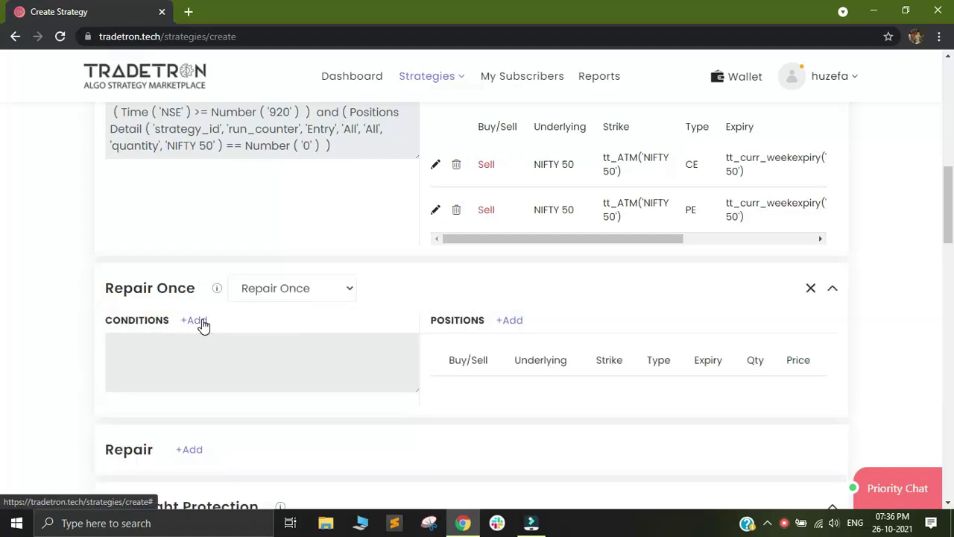
click(202, 321)
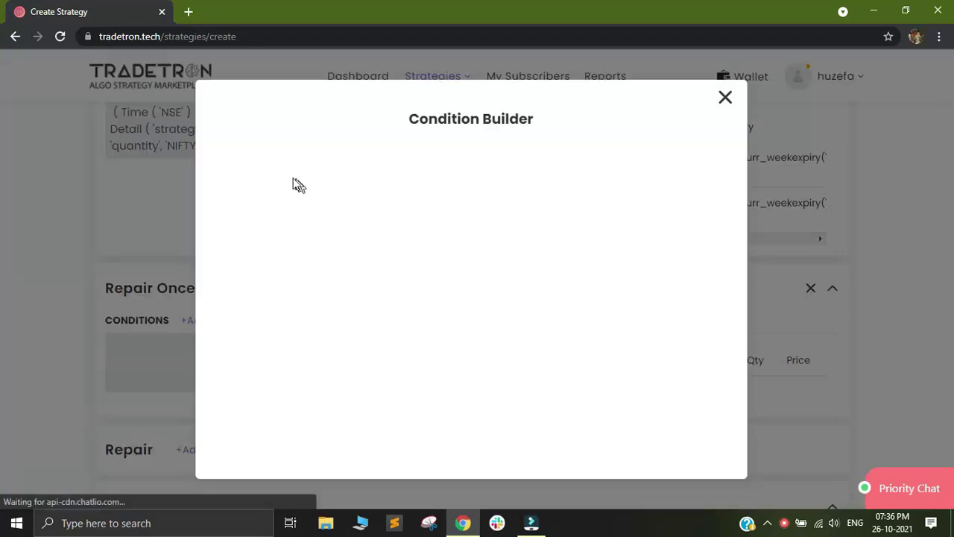
click(281, 194)
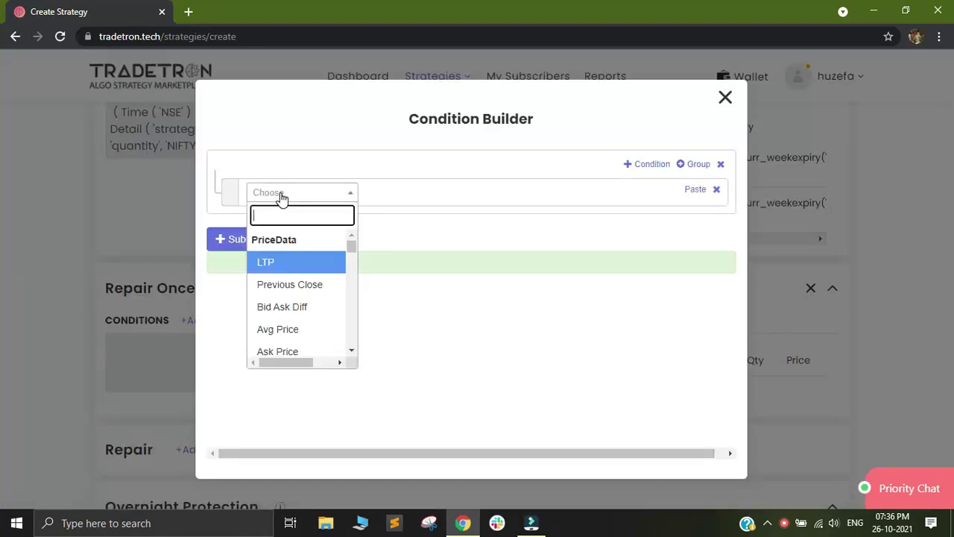
text(traded)
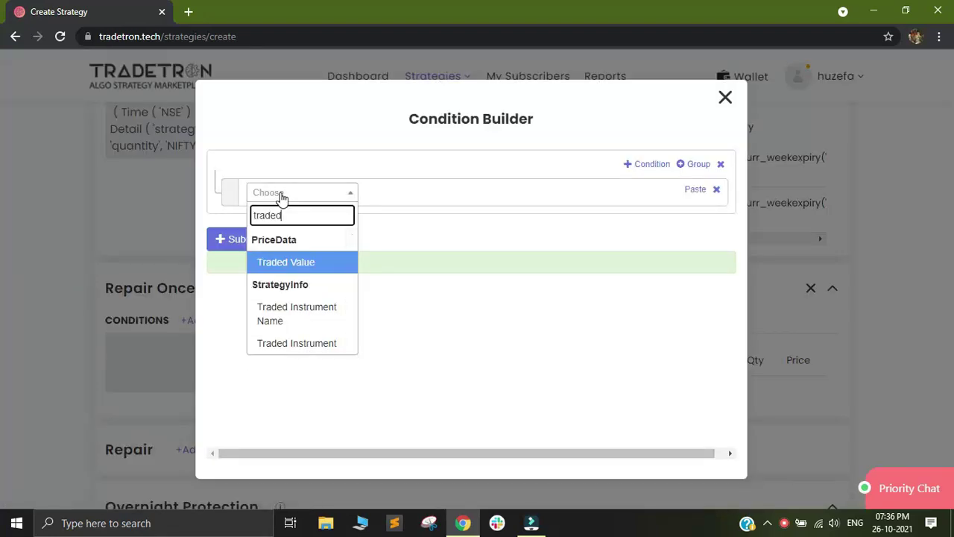
click(302, 339)
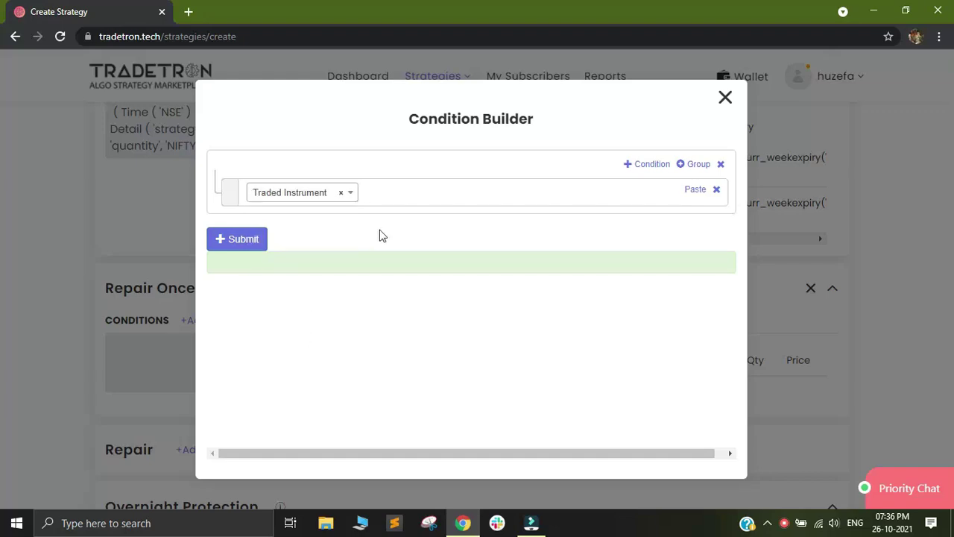
click(393, 207)
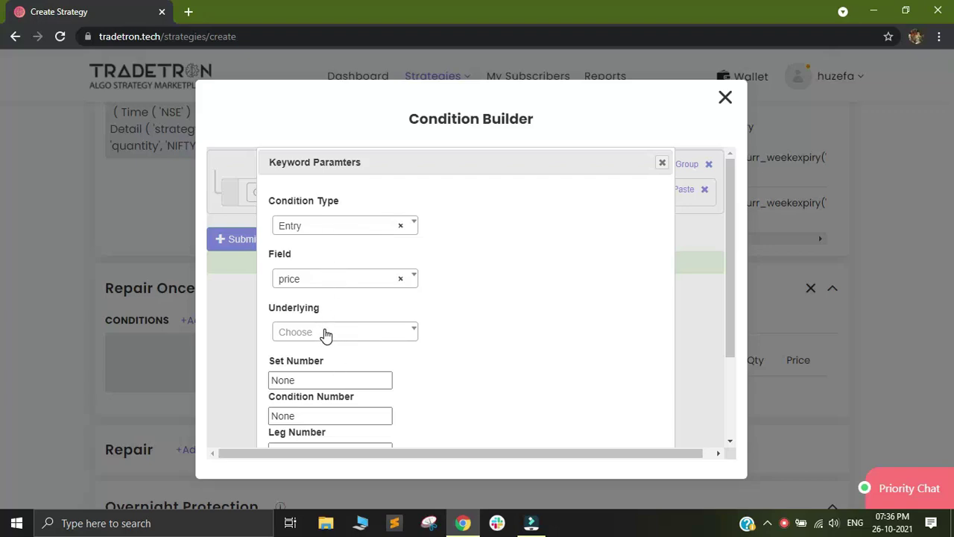
Step: Set the Traded Instrument to field pnl, underlying NIFTY 50, set/condition/leg 1
click(306, 285)
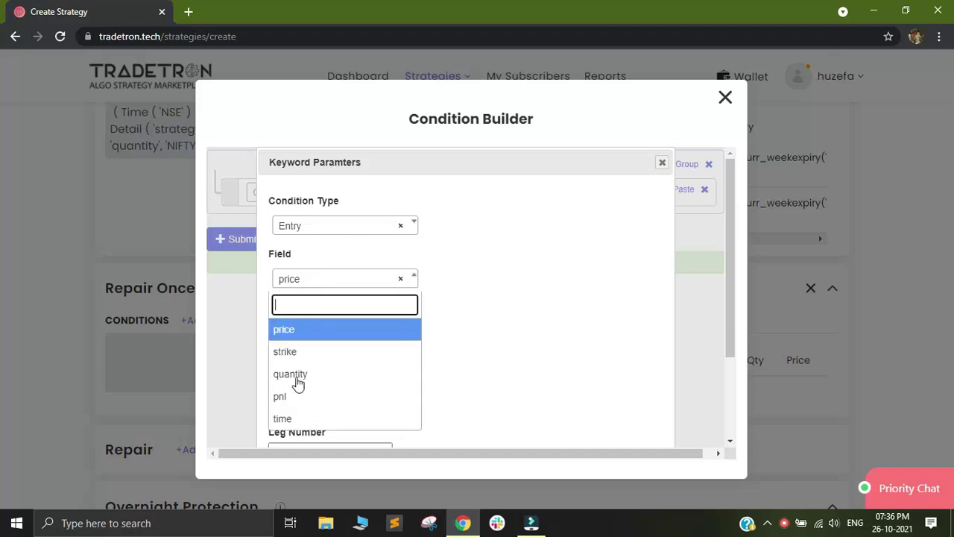
click(291, 399)
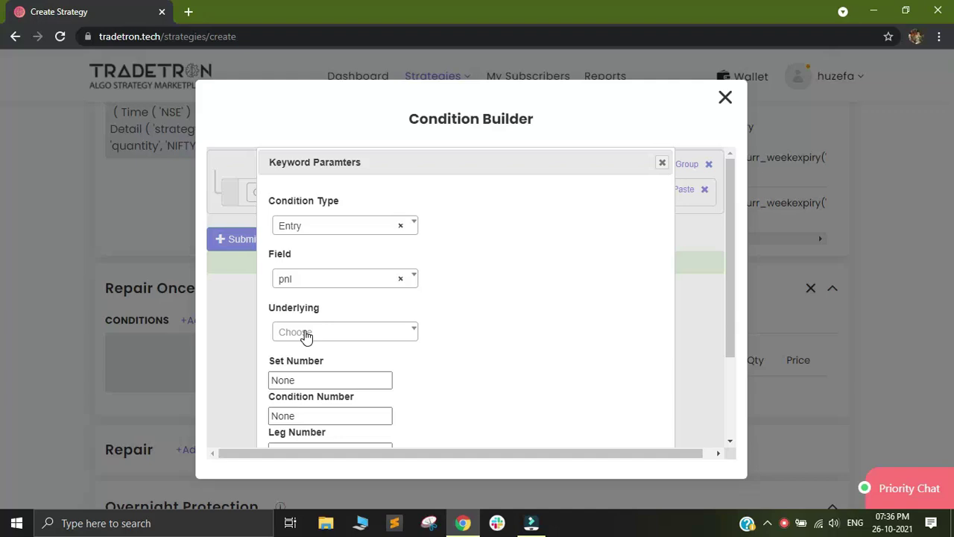
click(306, 336)
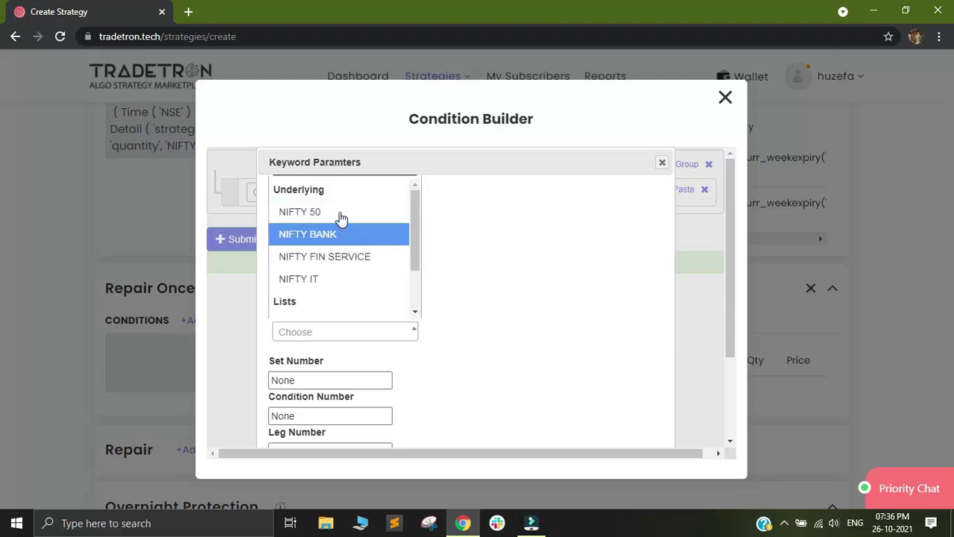
click(341, 216)
click(312, 381)
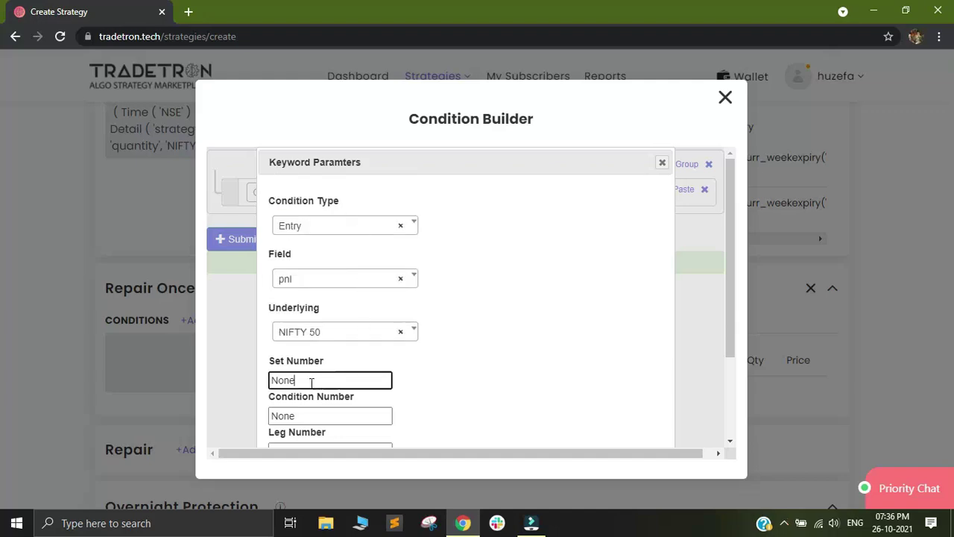
key(BackSpace)
key(Tab)
text(1)
key(Tab)
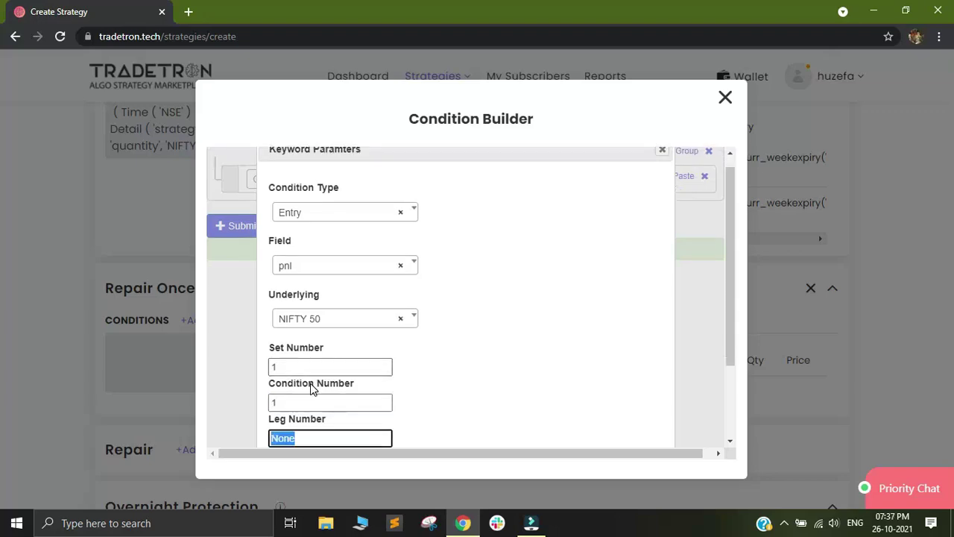
text(1)
scroll(312, 389, down, 3)
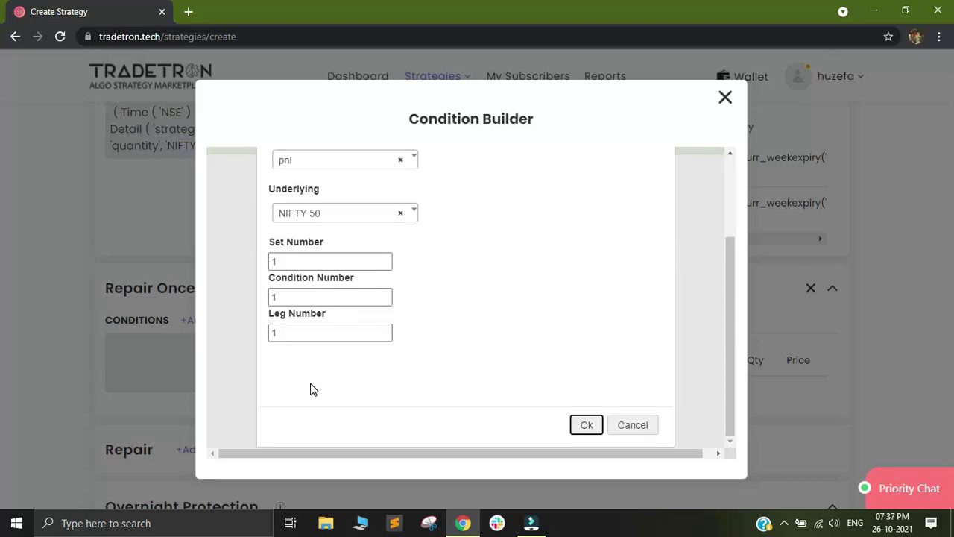
click(582, 425)
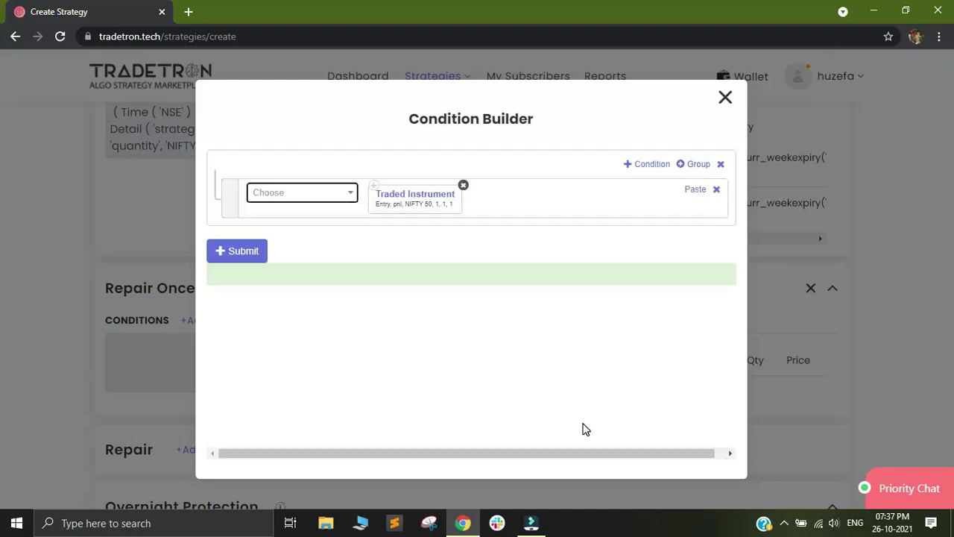
Step: Add a less-than comparison followed by a Number block with value -500
click(299, 195)
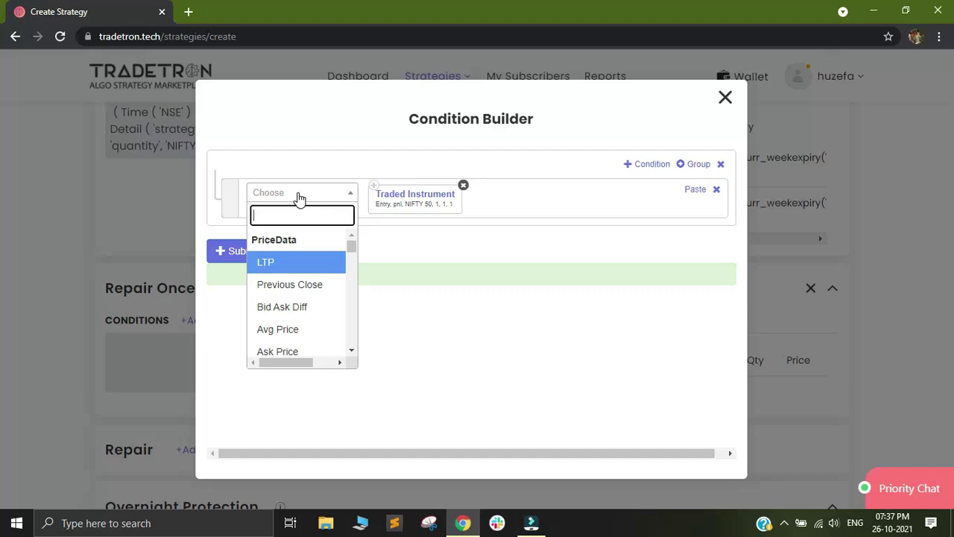
text(<)
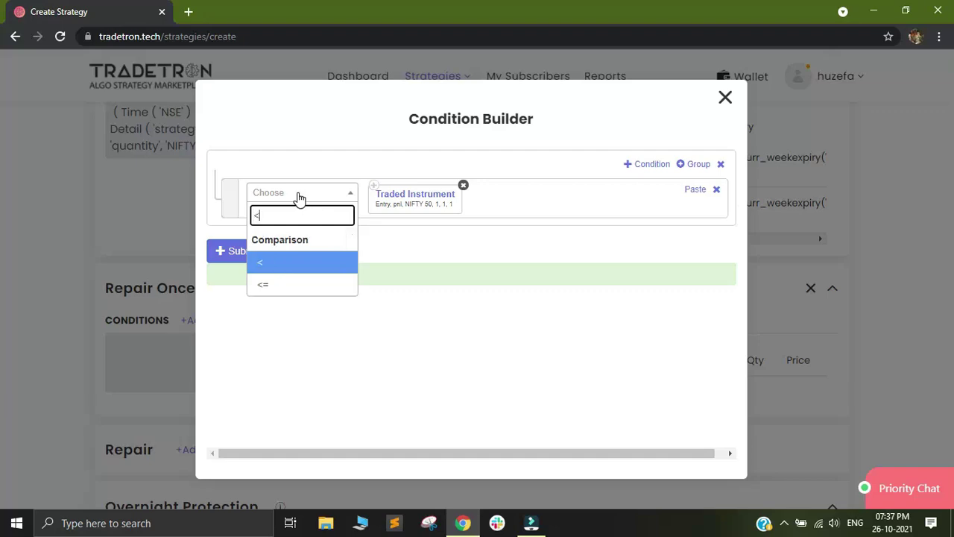
click(299, 266)
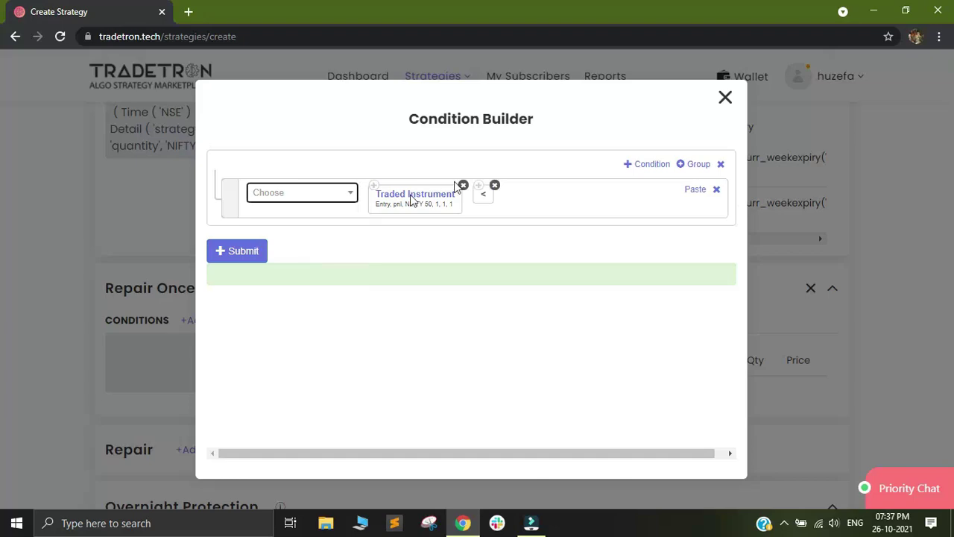
click(296, 196)
text(num)
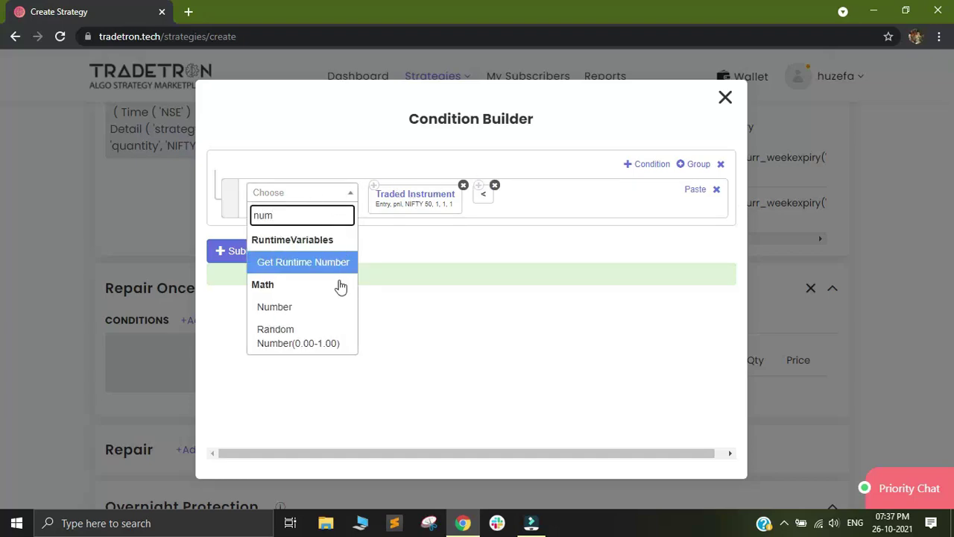
click(343, 308)
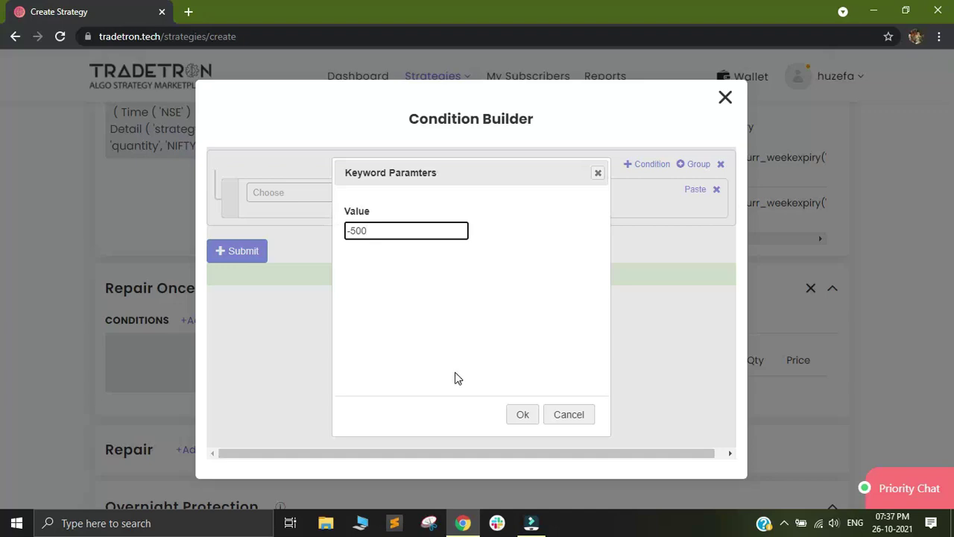
click(521, 415)
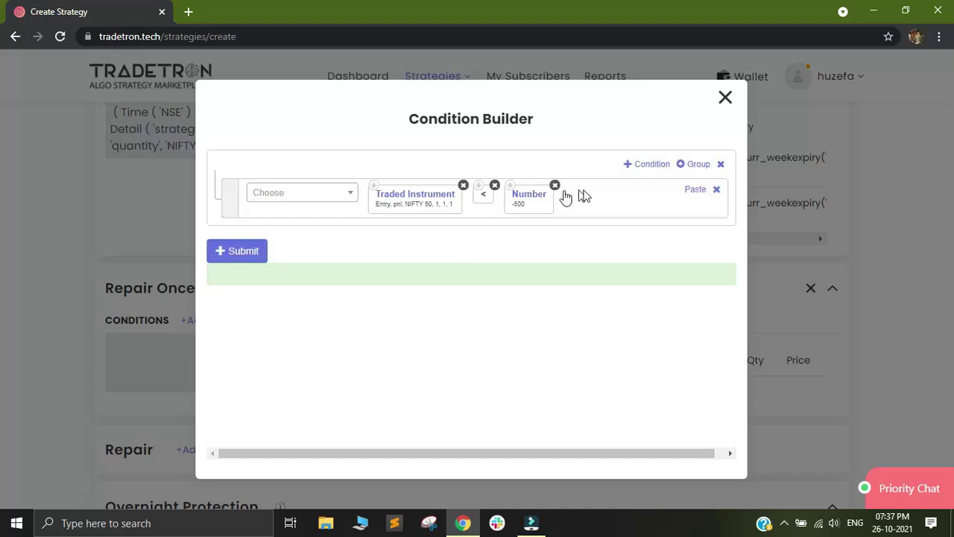
Step: Multiply the -500 Number by the Multiplier keyword
click(284, 195)
text(*)
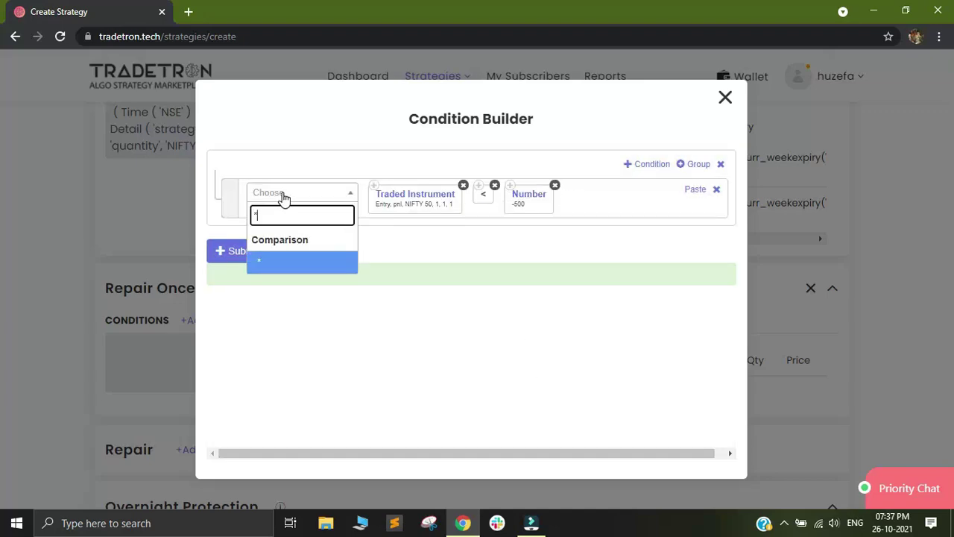
click(265, 268)
click(300, 193)
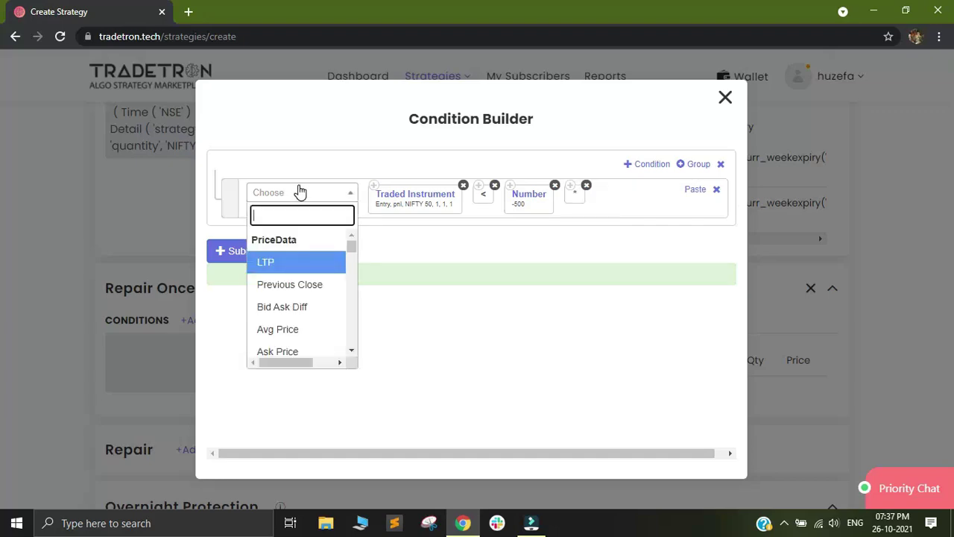
text(mult)
click(299, 260)
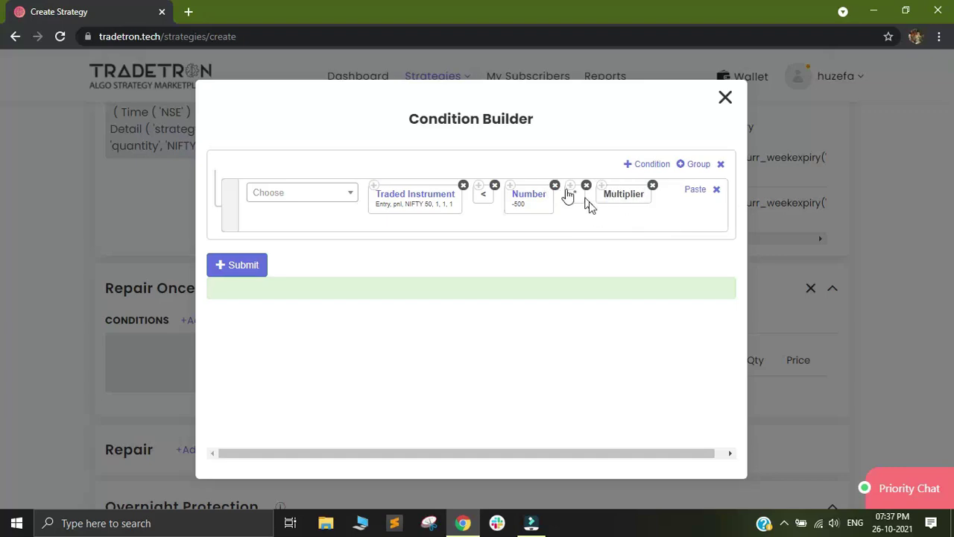
Step: Add a second OR row holding the Traded Instrument block and a greater-than comparison
click(646, 164)
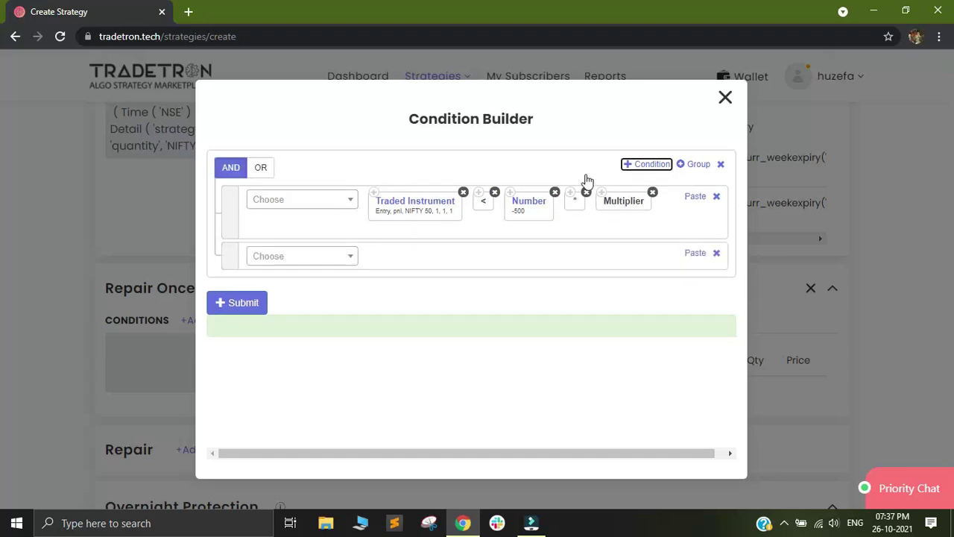
click(261, 169)
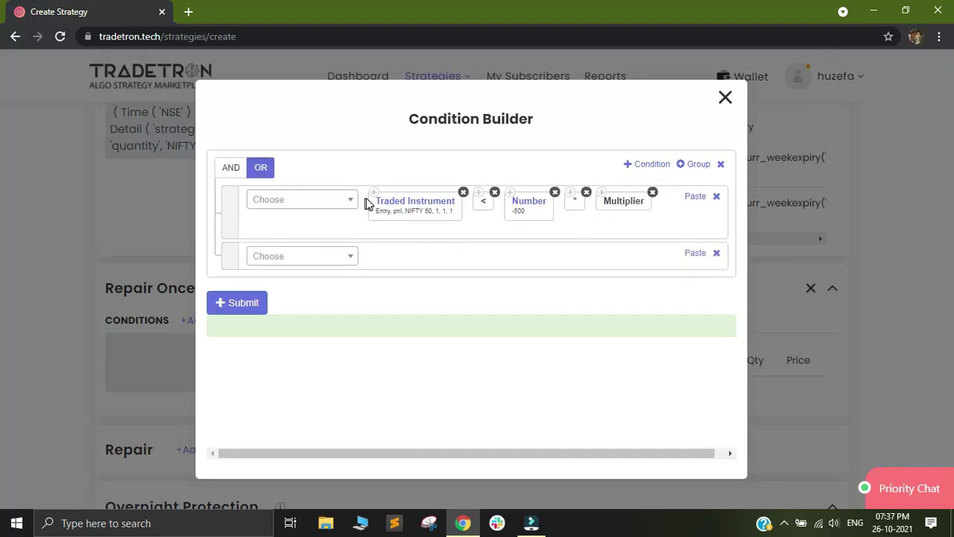
click(371, 200)
click(680, 254)
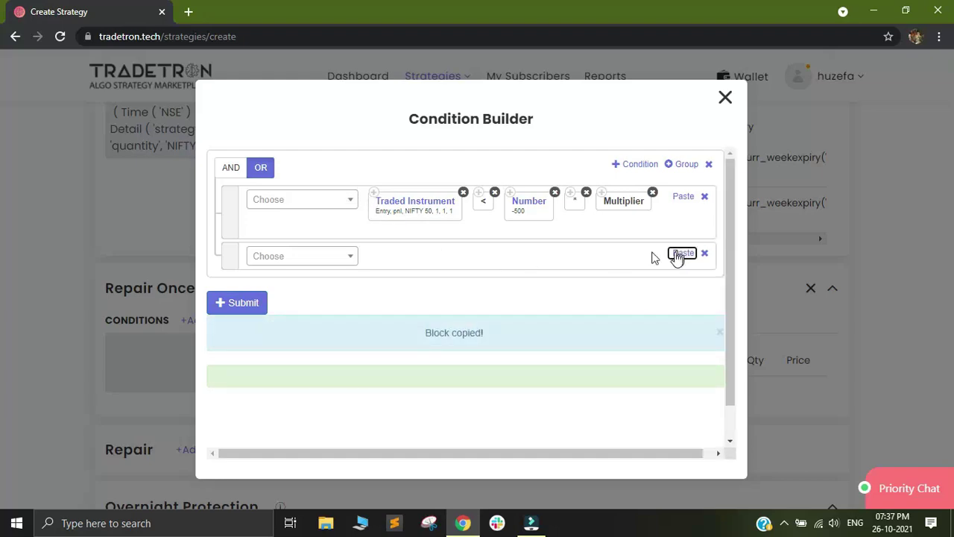
click(267, 257)
text(>)
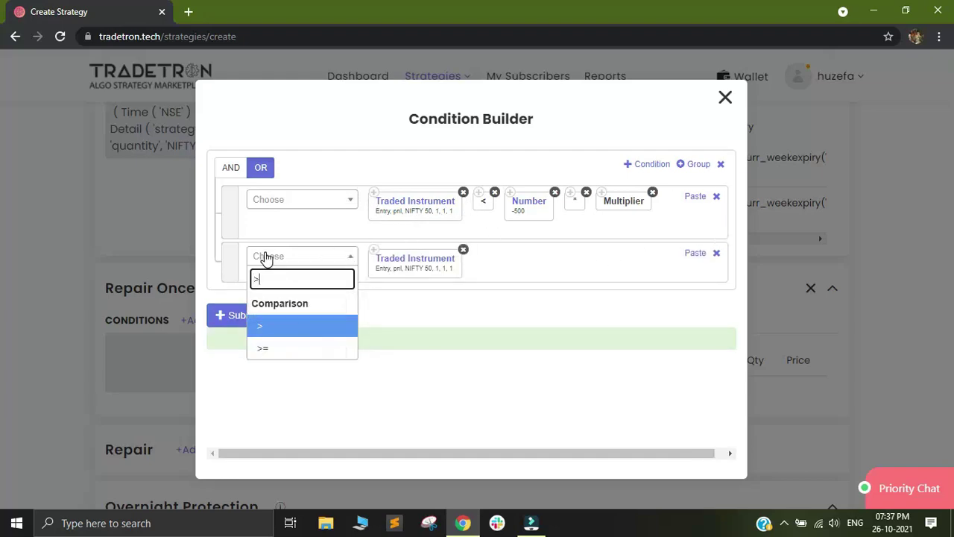
click(285, 340)
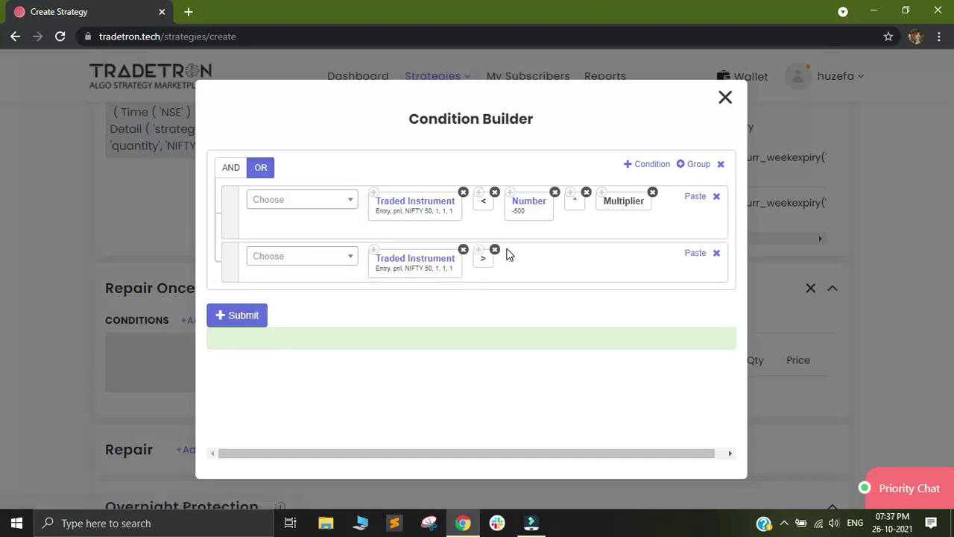
Step: Paste the Number block into row 2 and change its value to 1000
click(510, 195)
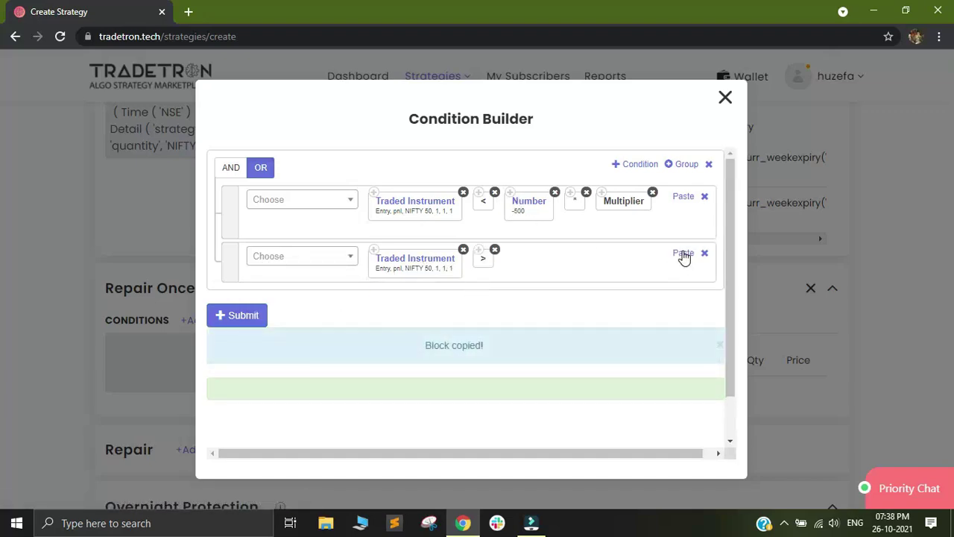
click(683, 255)
click(525, 261)
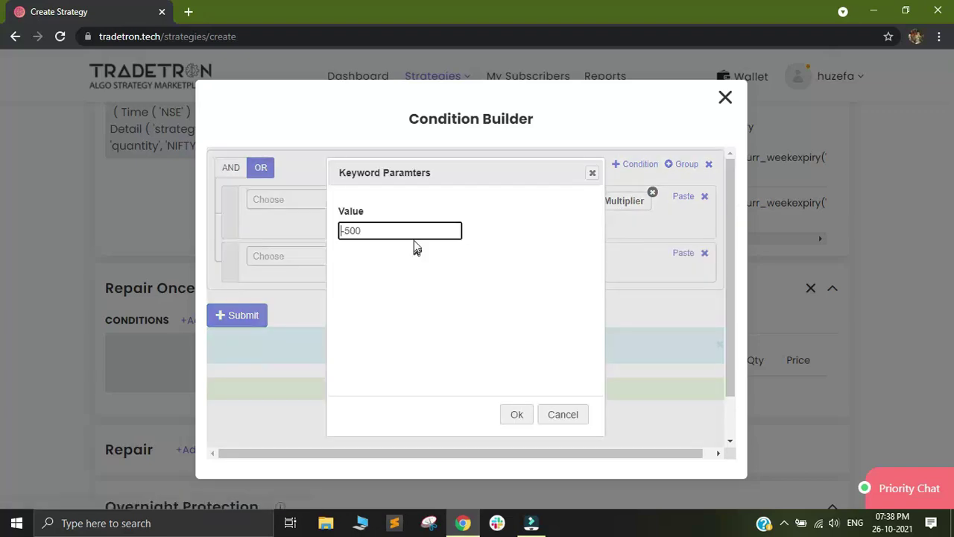
double_click(405, 233)
key(BackSpace)
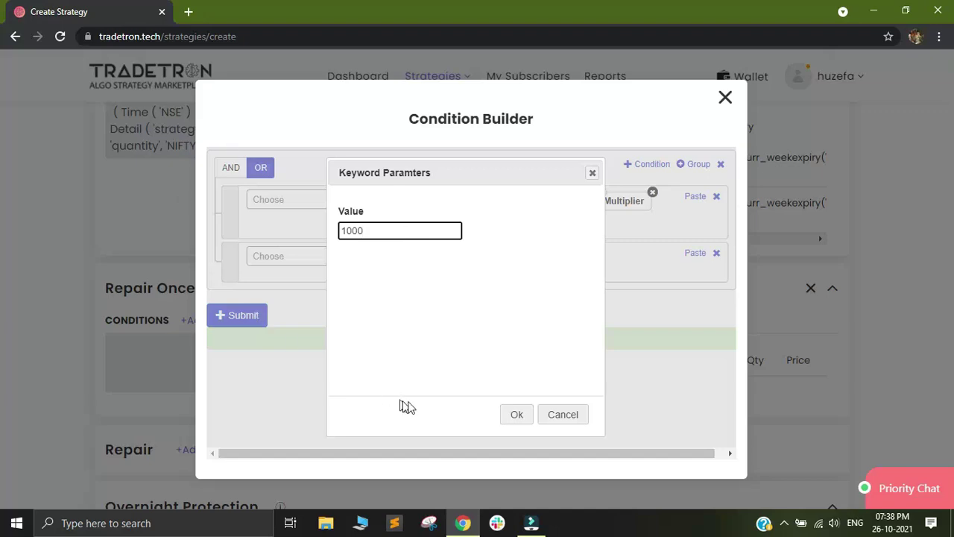
click(514, 415)
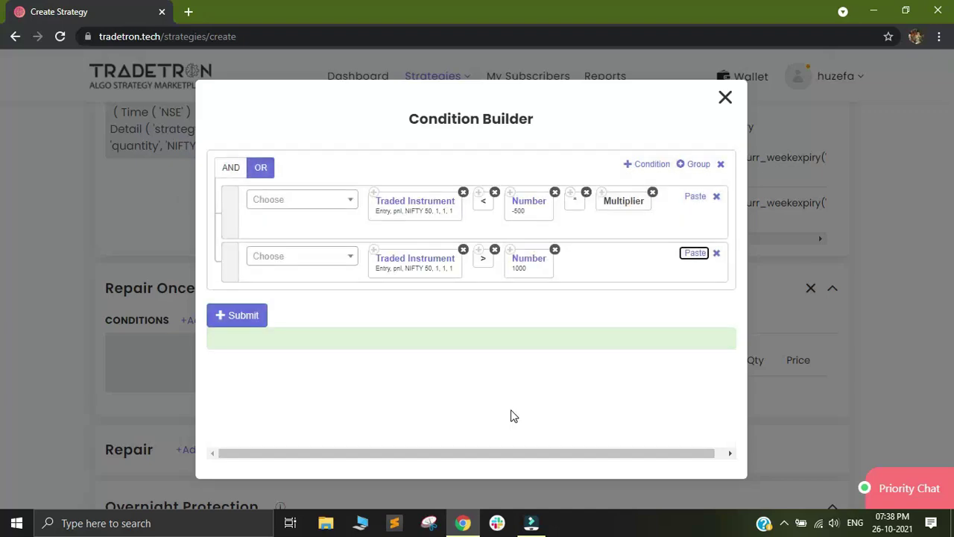
Step: Copy the * and Multiplier blocks into row 2, then submit and close the builder
click(571, 198)
click(682, 253)
click(605, 200)
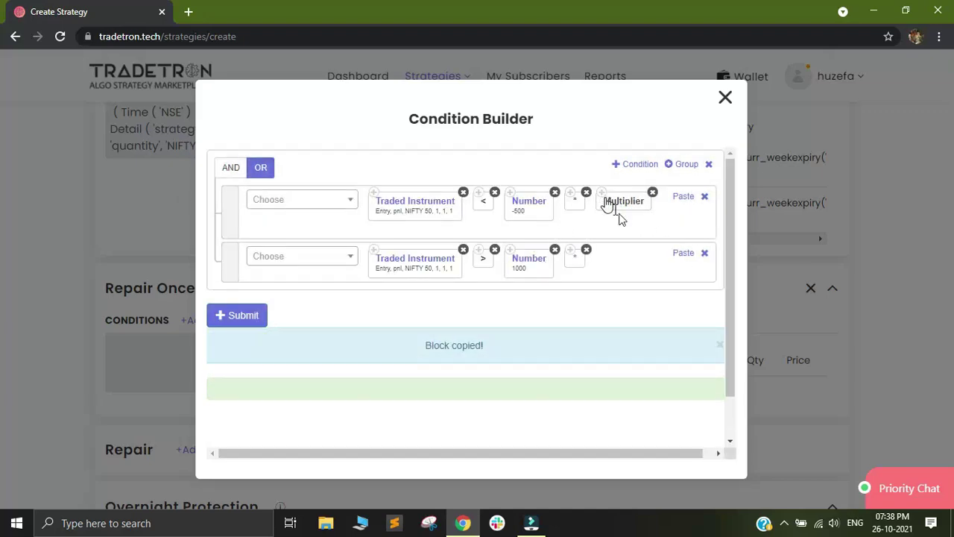
click(683, 254)
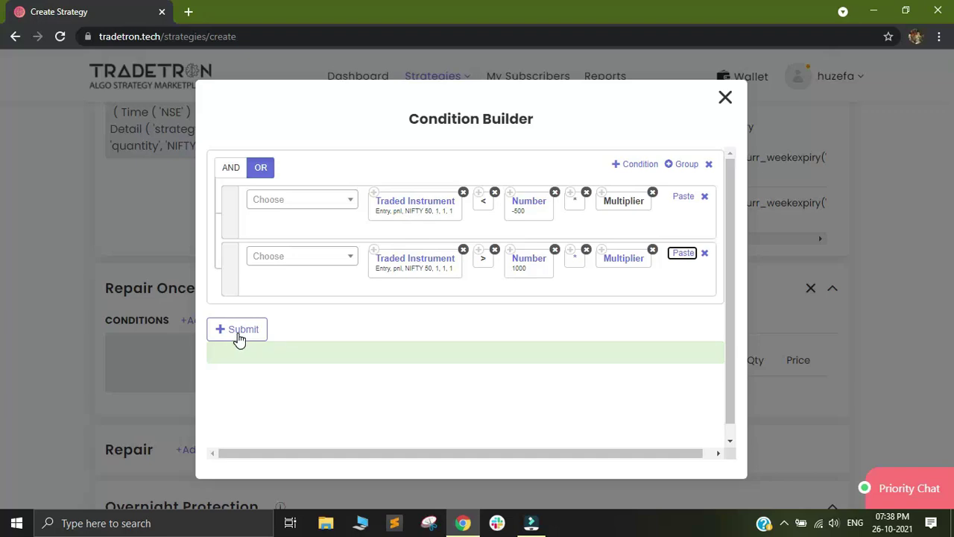
click(240, 331)
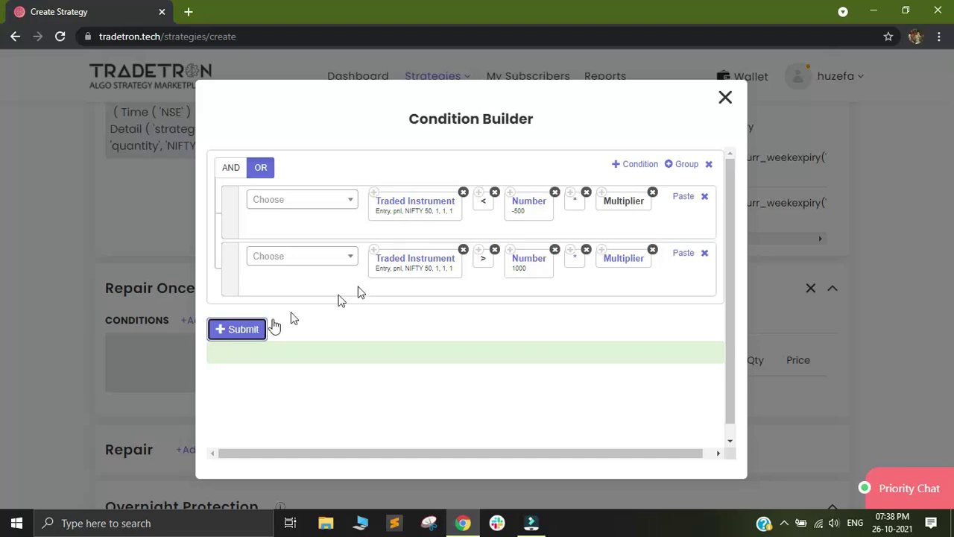
click(726, 98)
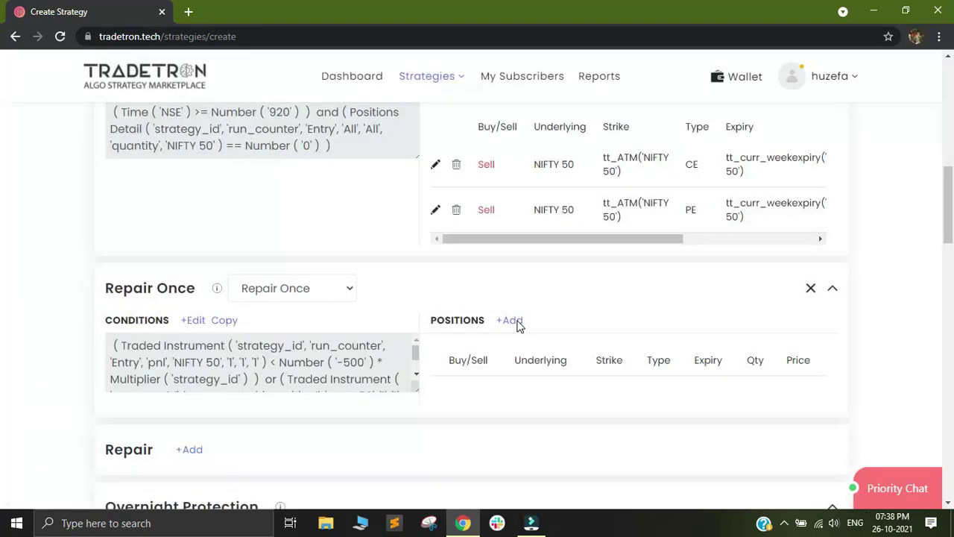
Step: Start a new Repair Once position as an NFO call on NIFTY 50
click(510, 320)
click(291, 233)
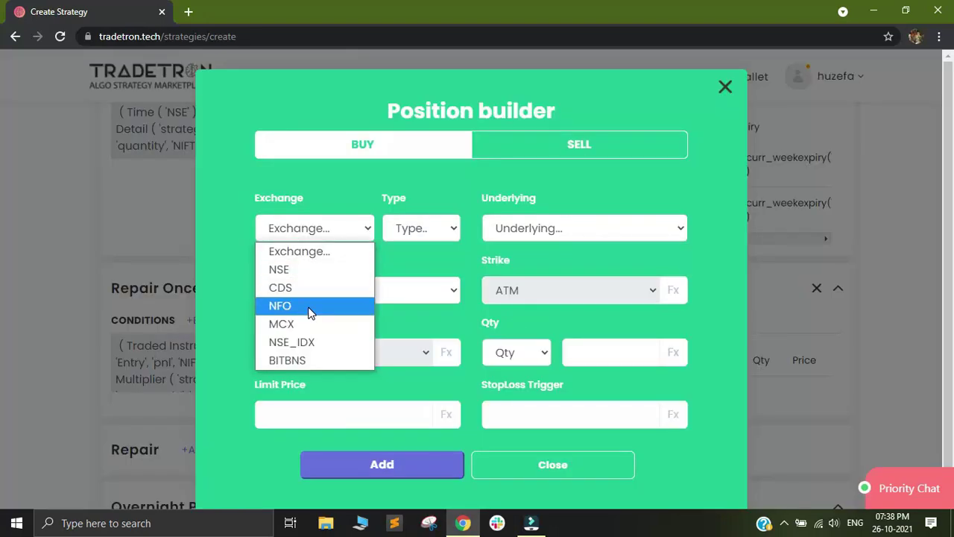
click(280, 306)
click(423, 230)
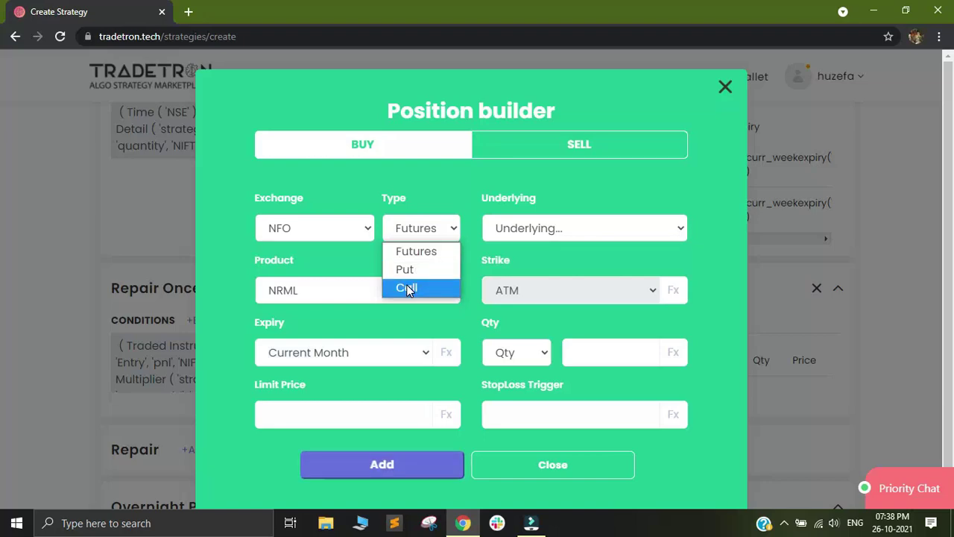
click(408, 290)
click(531, 226)
text(nifty)
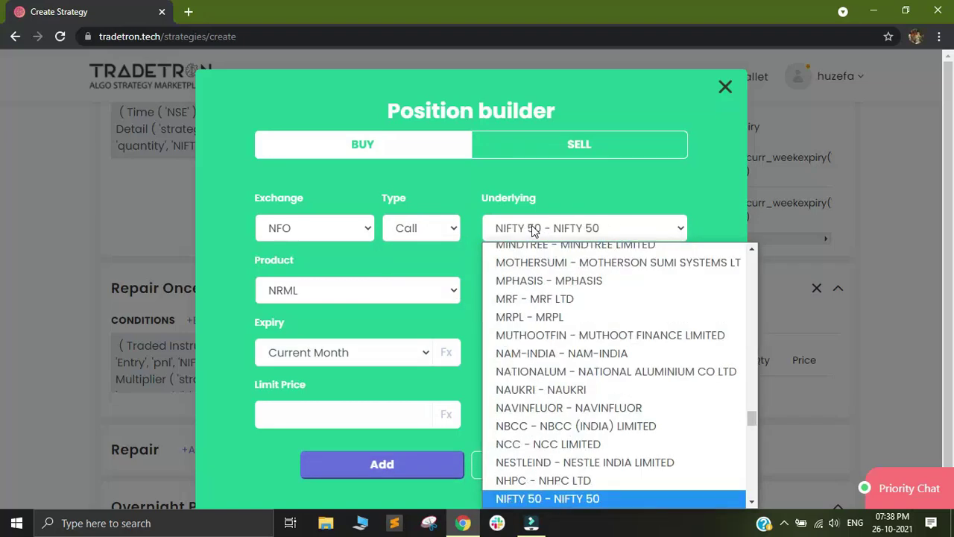
key(Return)
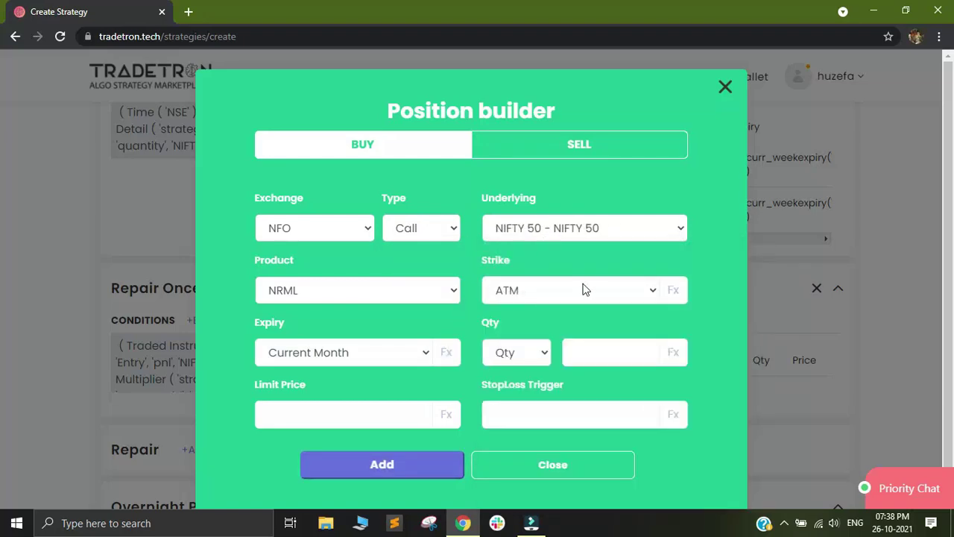
Step: Give the call a formula (Fx) strike, Current Week expiry and quantity of 1 lot
click(585, 290)
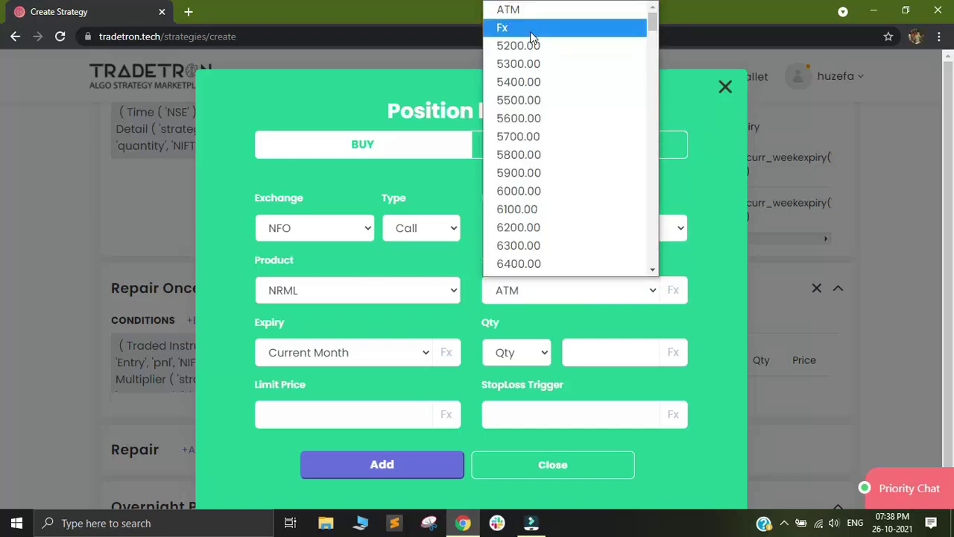
click(547, 28)
click(351, 358)
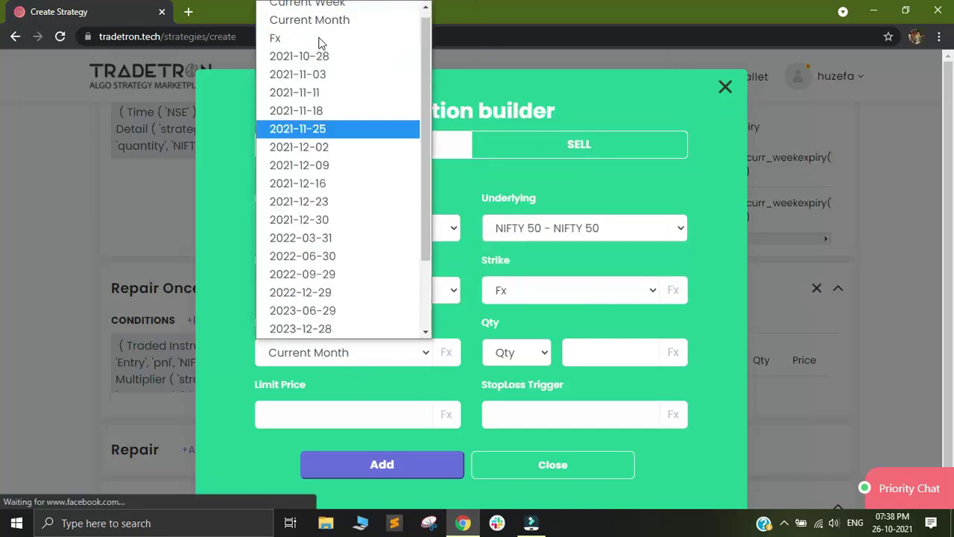
click(341, 9)
click(505, 354)
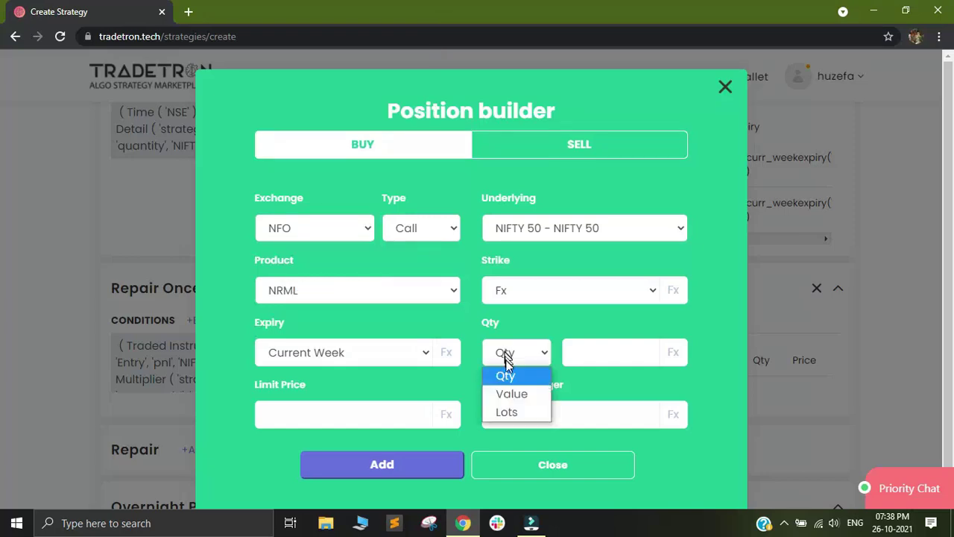
click(509, 403)
click(515, 353)
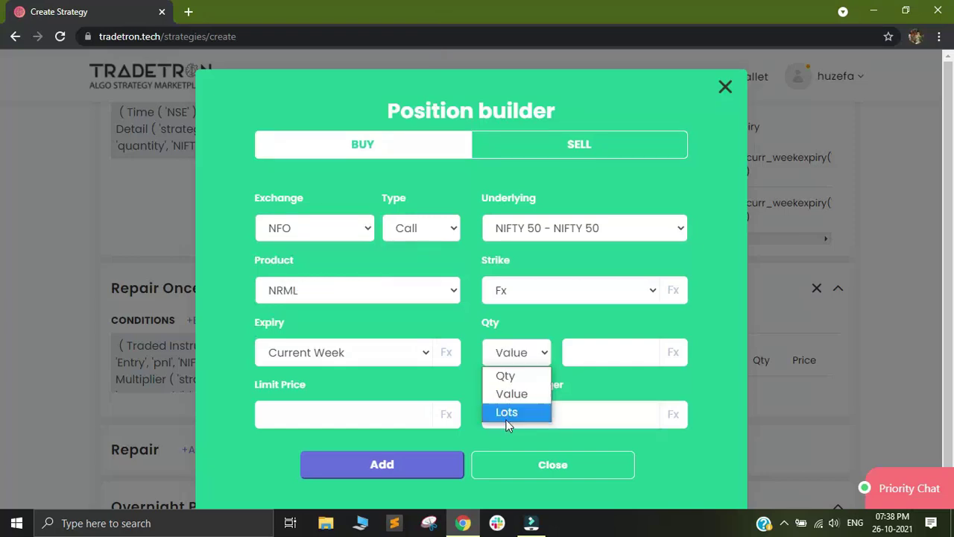
click(507, 411)
click(603, 355)
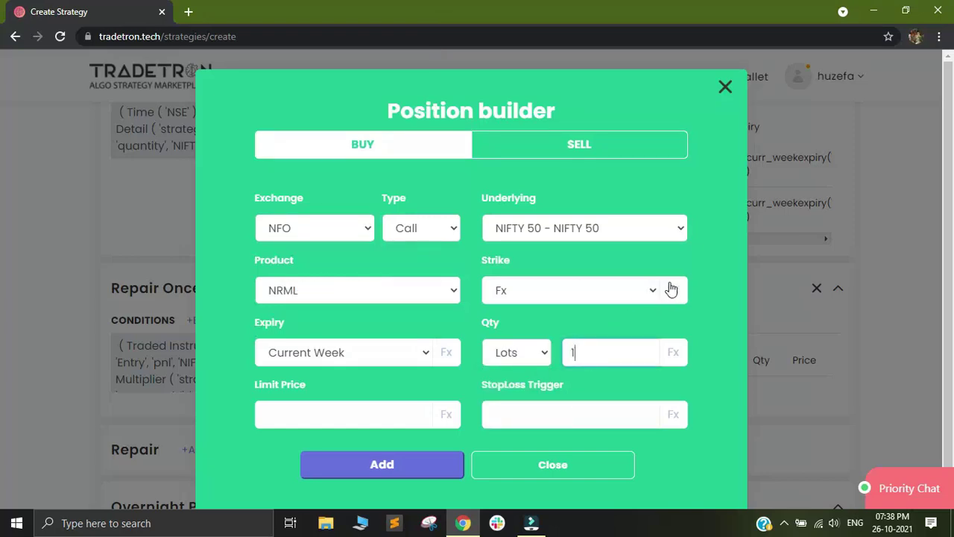
key(Return)
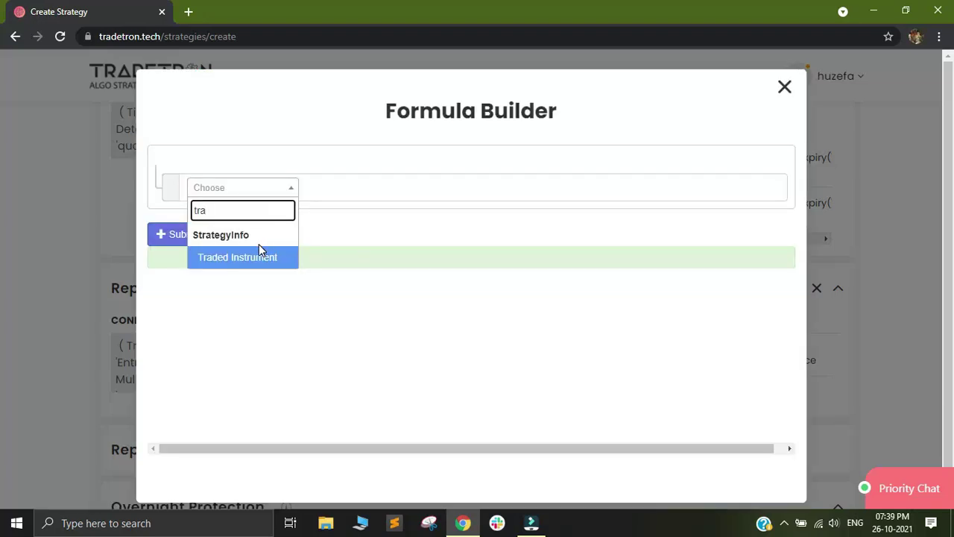
Step: Insert a Traded Instrument keyword into the strike formula using Entry, strike, NIFTY 50
click(269, 257)
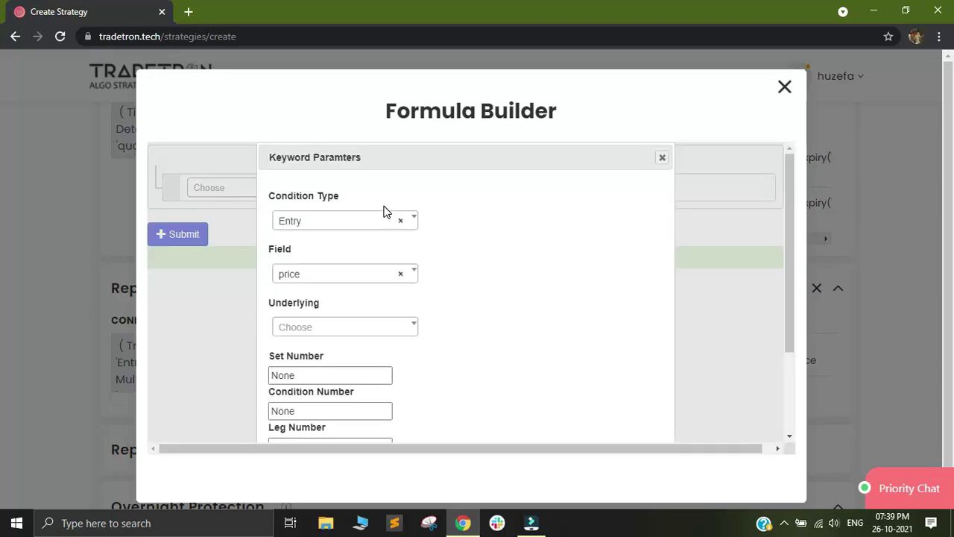
click(351, 222)
click(353, 224)
click(335, 277)
click(317, 346)
click(316, 329)
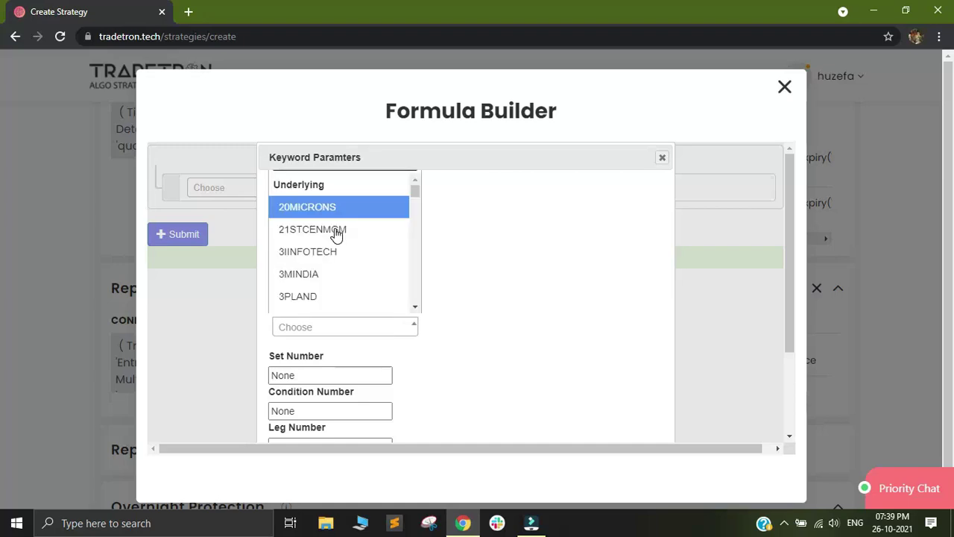
text(nifty)
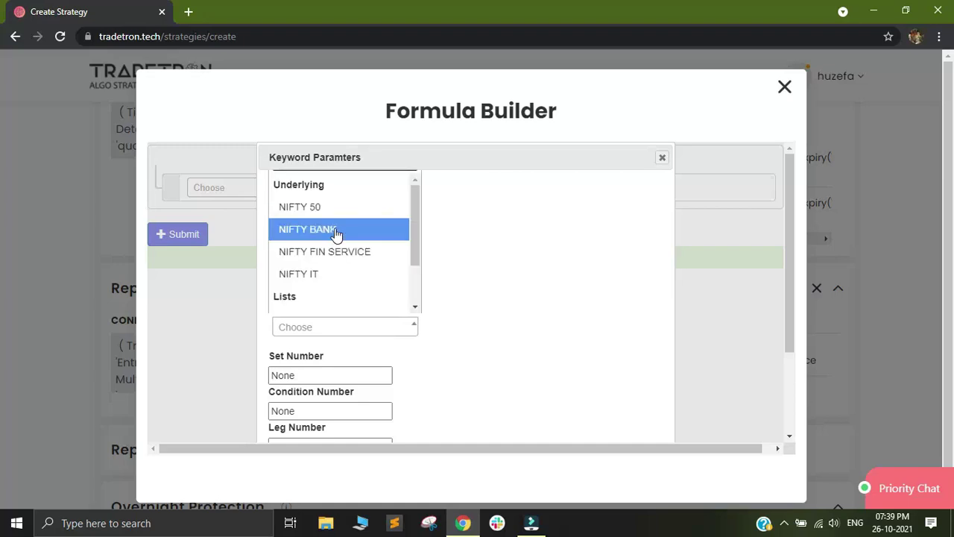
click(336, 212)
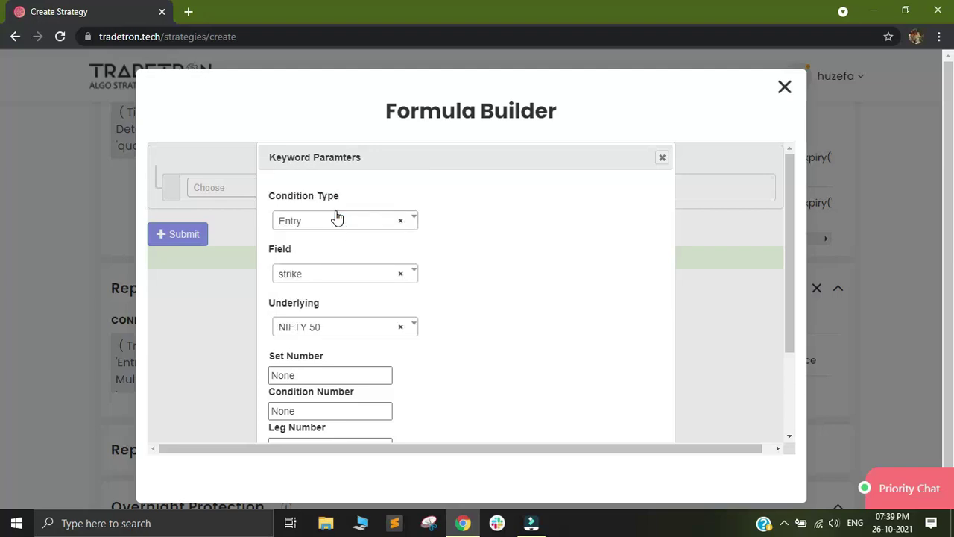
Step: Set the keyword's set, condition and leg numbers to 1, 1, 1 and confirm
key(Tab)
text(1)
key(Tab)
text(1)
key(Tab)
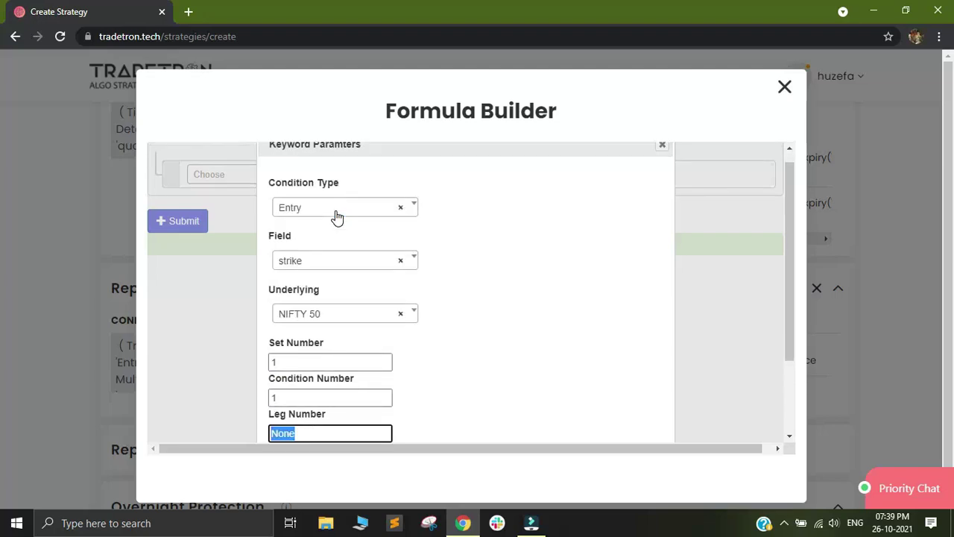
text(1)
key(Tab)
key(Return)
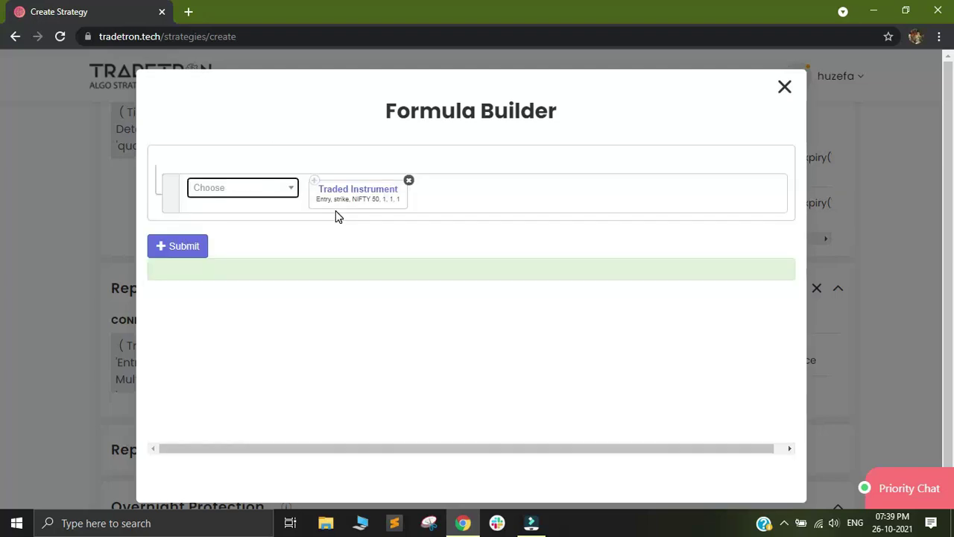
Step: Submit the strike formula and add the call buy leg to Repair Once
click(203, 247)
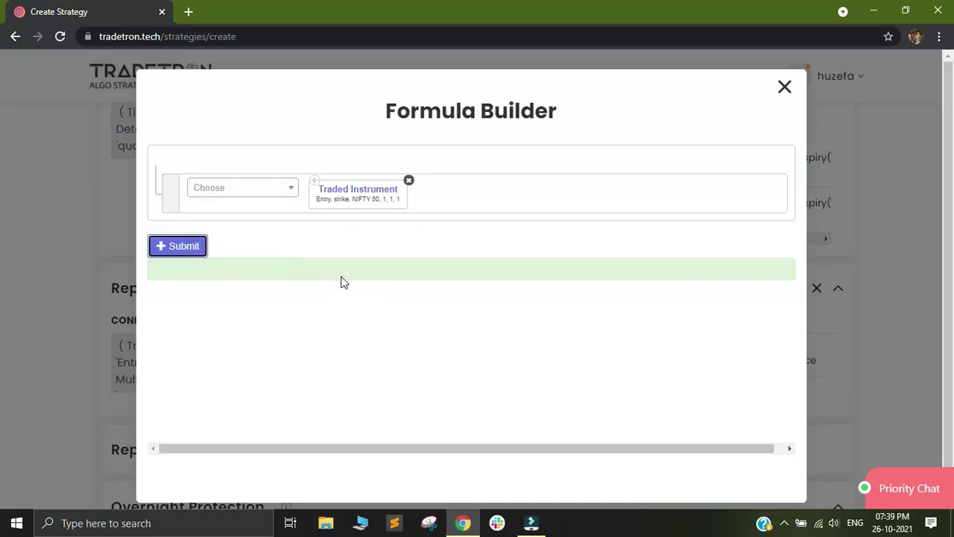
click(786, 89)
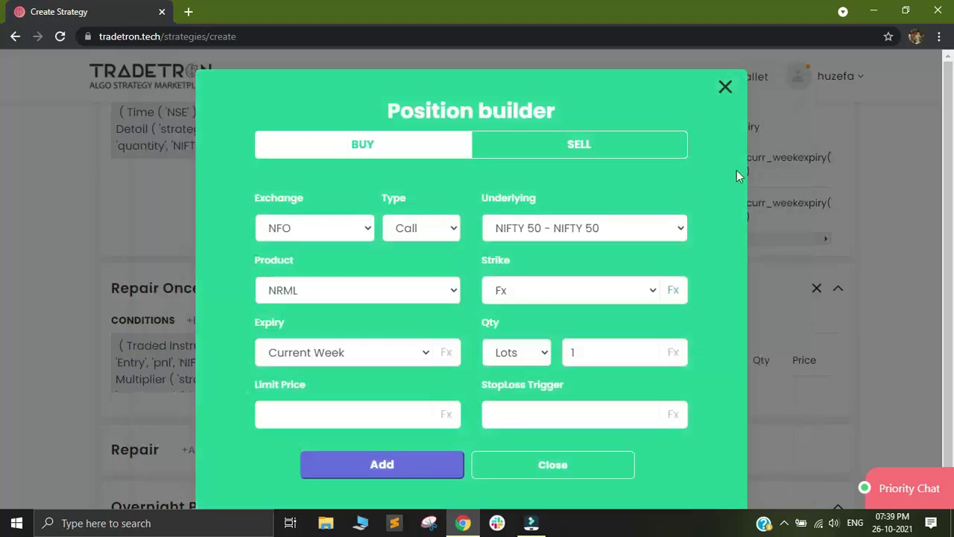
click(397, 466)
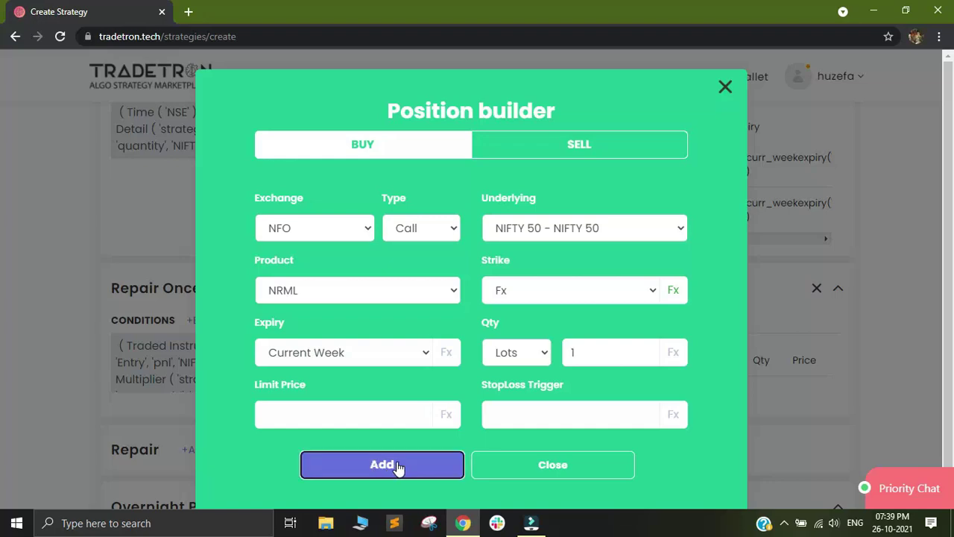
click(551, 465)
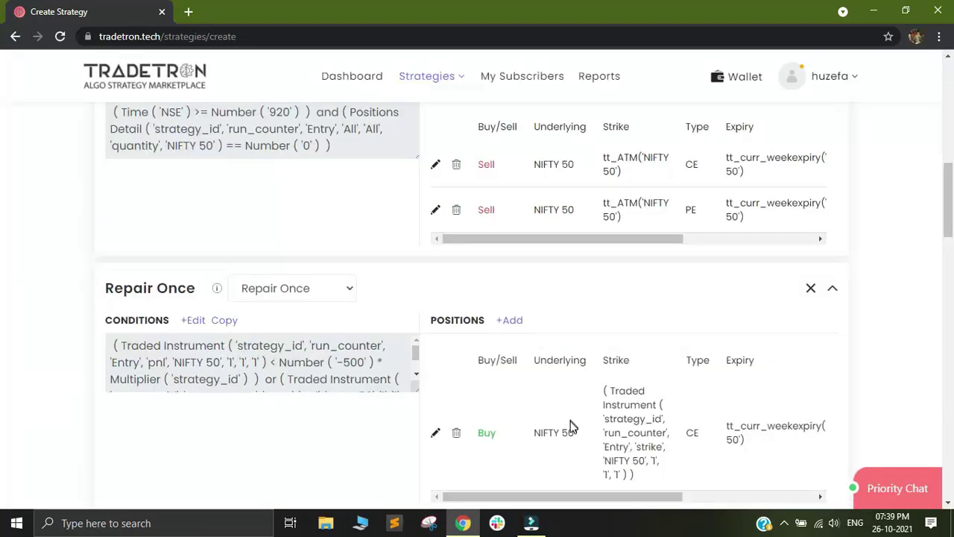
Step: Inspect the put sell leg row in the Entry positions
scroll(261, 351, down, 1)
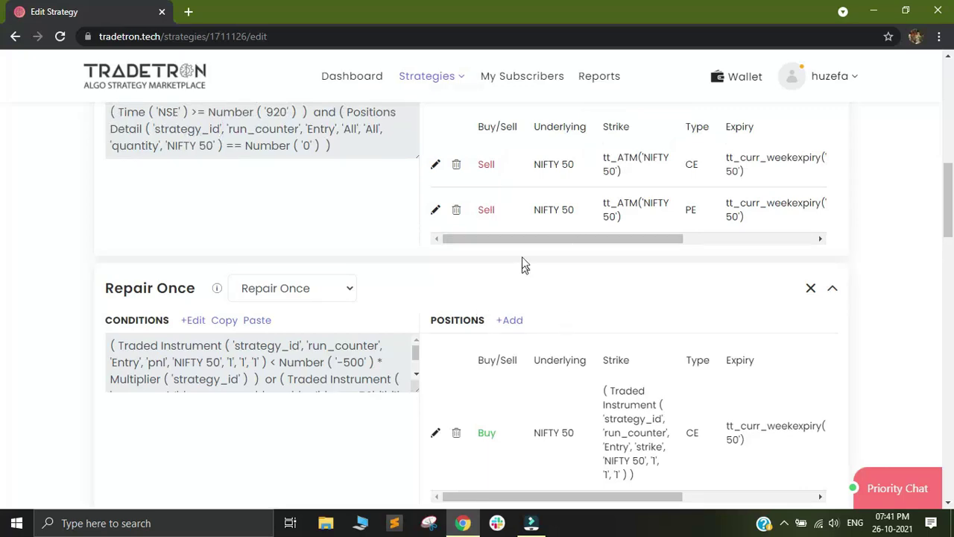
drag(671, 214, 699, 211)
drag(482, 211, 656, 209)
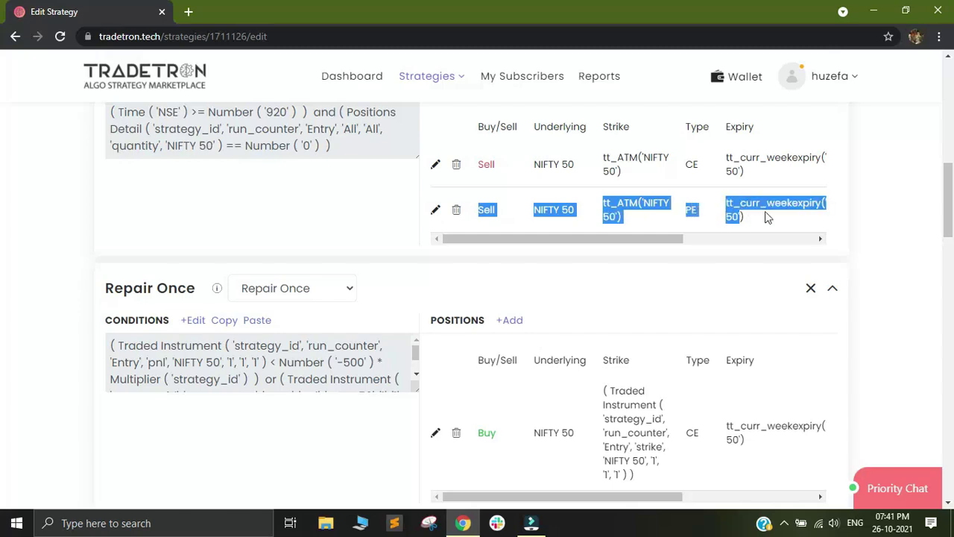
scroll(650, 250, up, 1)
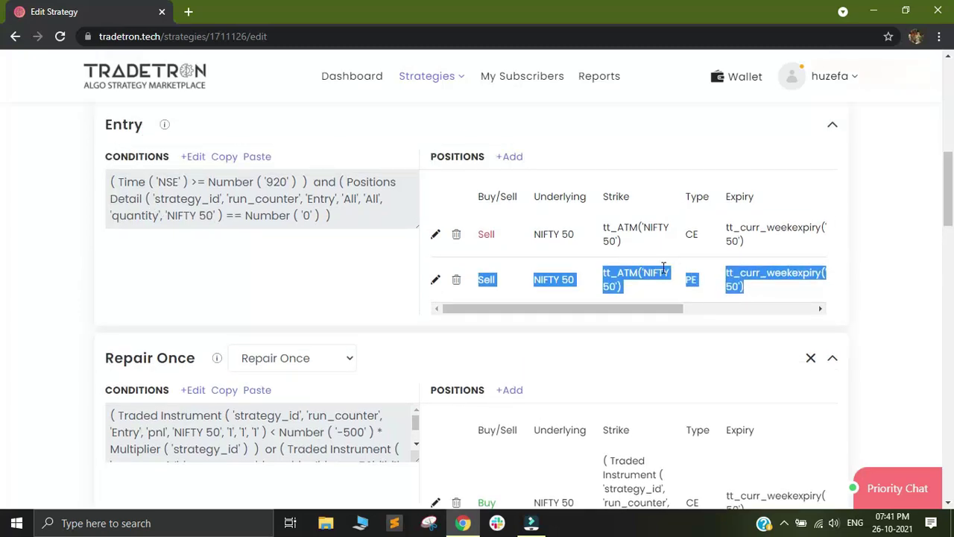
click(742, 286)
Step: Create a second Repair Once block and paste the copied pnl condition into it
scroll(280, 369, down, 1)
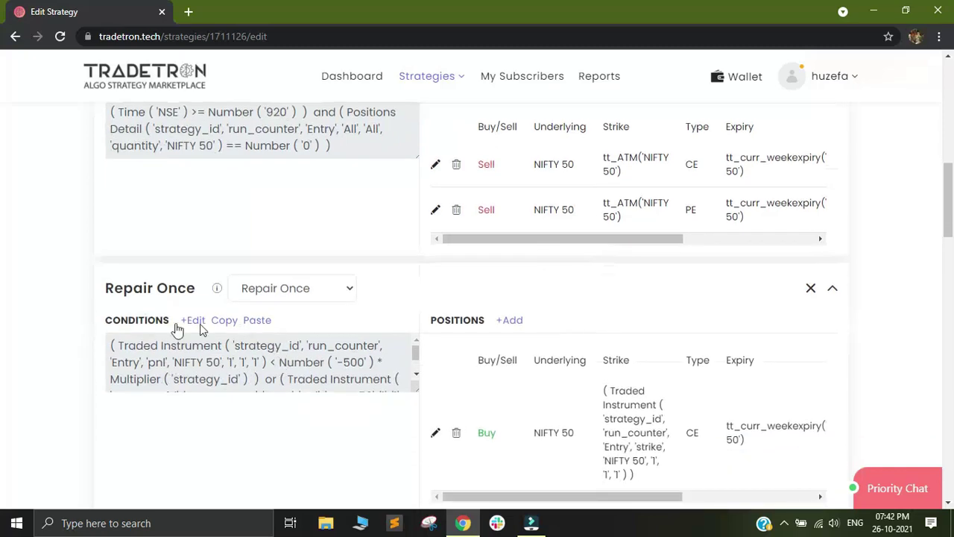
scroll(241, 324, down, 1)
scroll(224, 298, down, 2)
scroll(212, 448, down, 1)
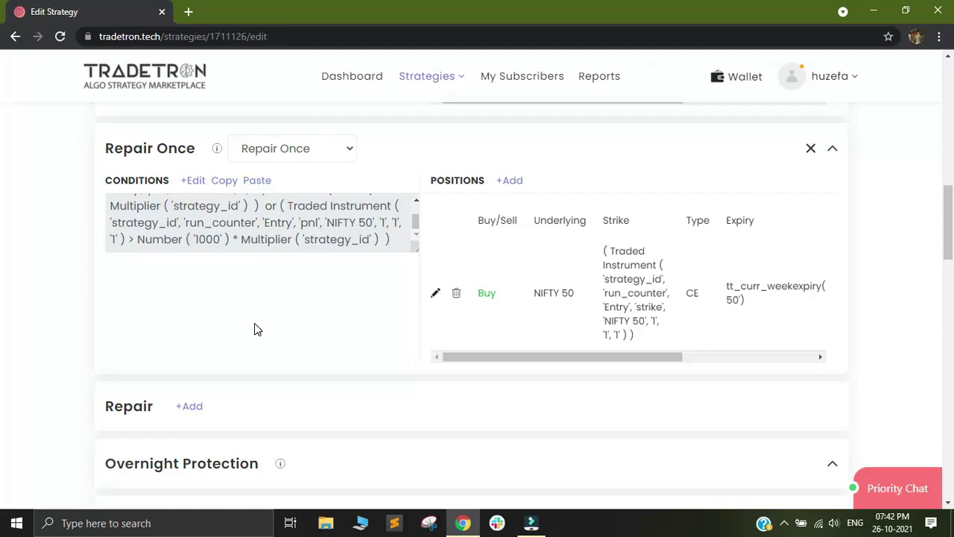
scroll(255, 326, down, 1)
click(190, 335)
scroll(237, 298, up, 1)
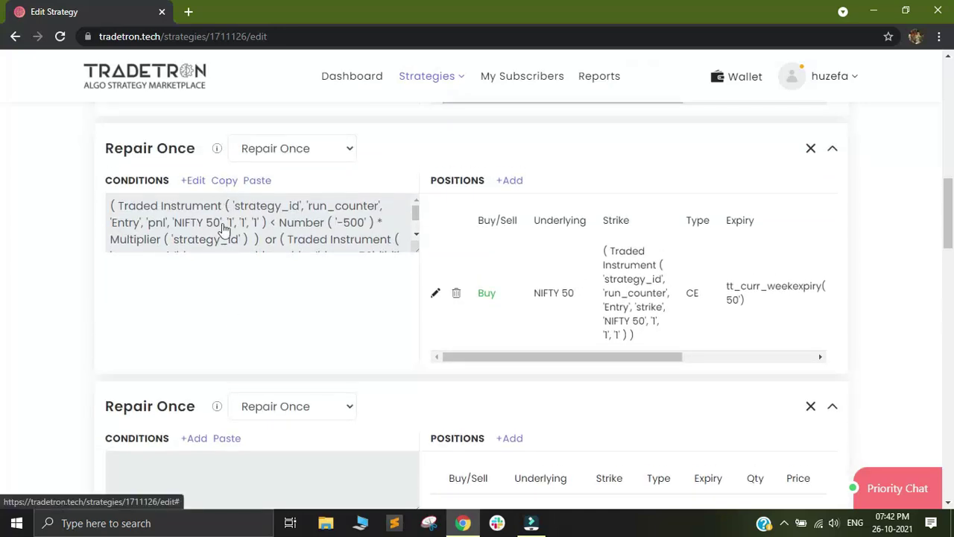
scroll(235, 328, down, 1)
click(230, 371)
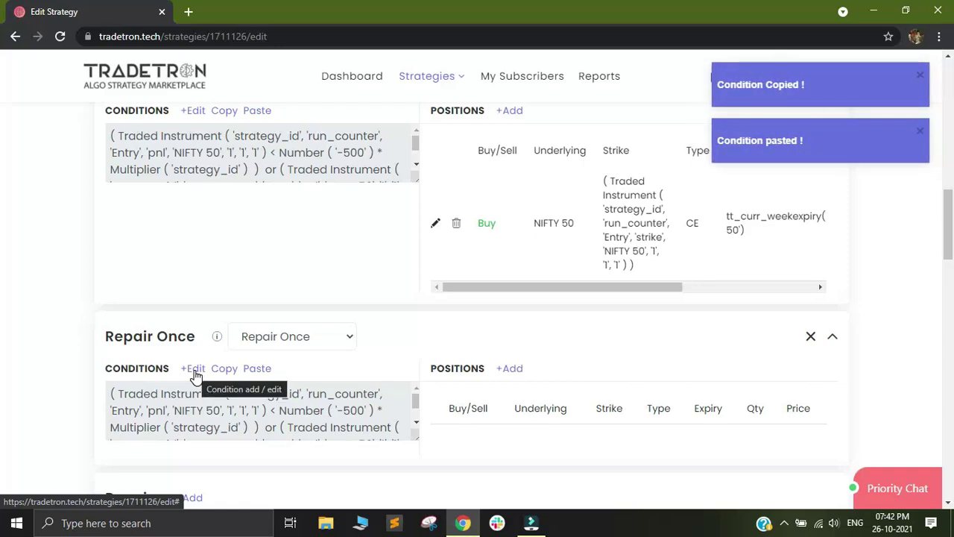
Step: Change Leg Number from 1 to 2 in both Traded Instrument blocks and submit the condition
click(193, 370)
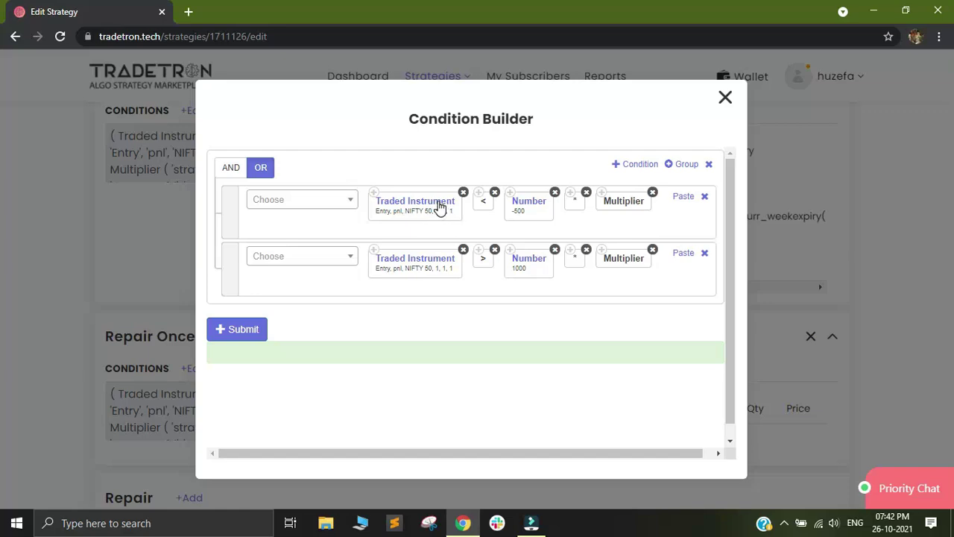
click(405, 231)
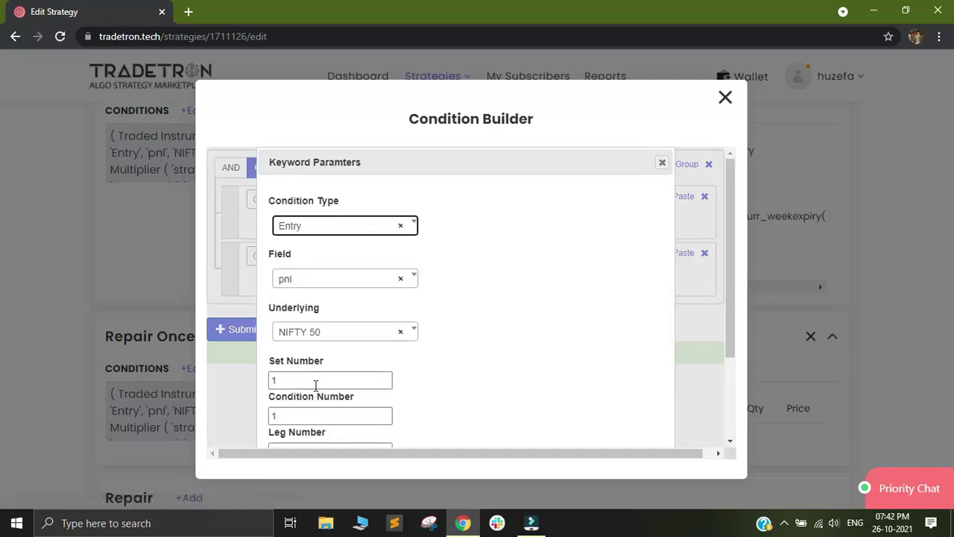
scroll(316, 395, down, 1)
double_click(307, 378)
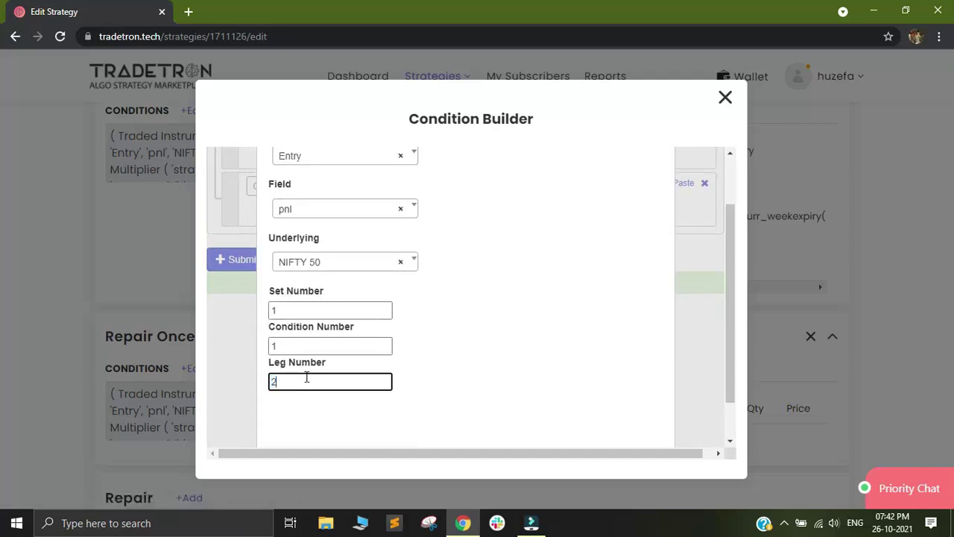
scroll(456, 395, down, 2)
click(584, 427)
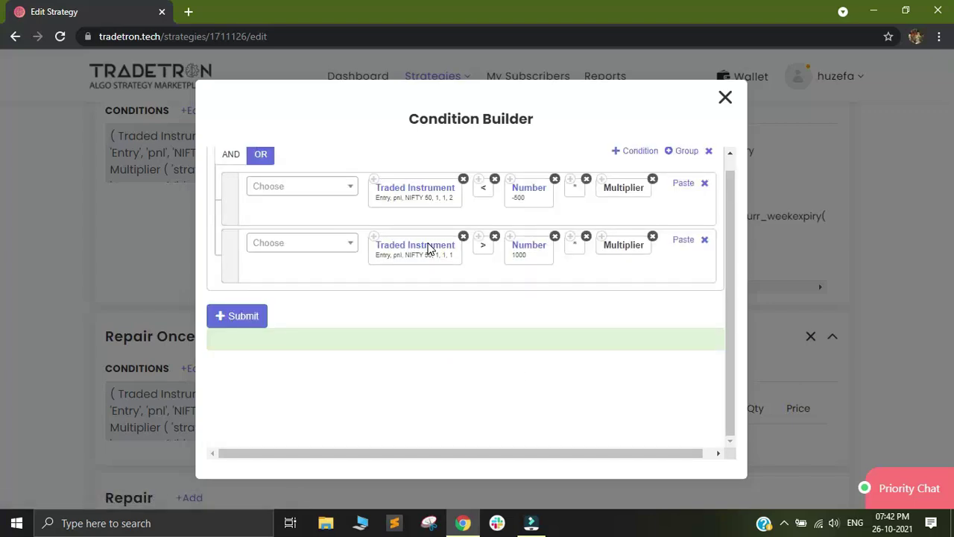
click(440, 253)
scroll(320, 396, down, 2)
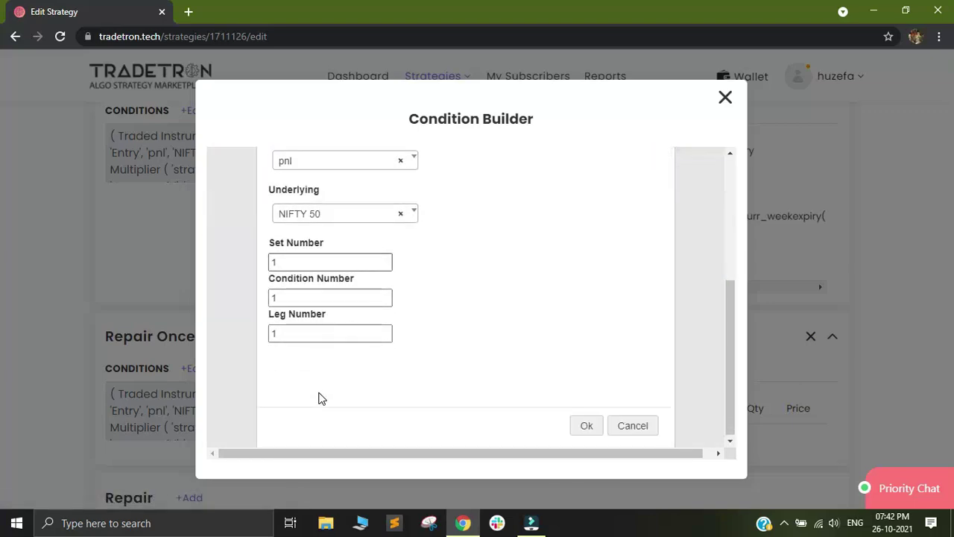
double_click(330, 332)
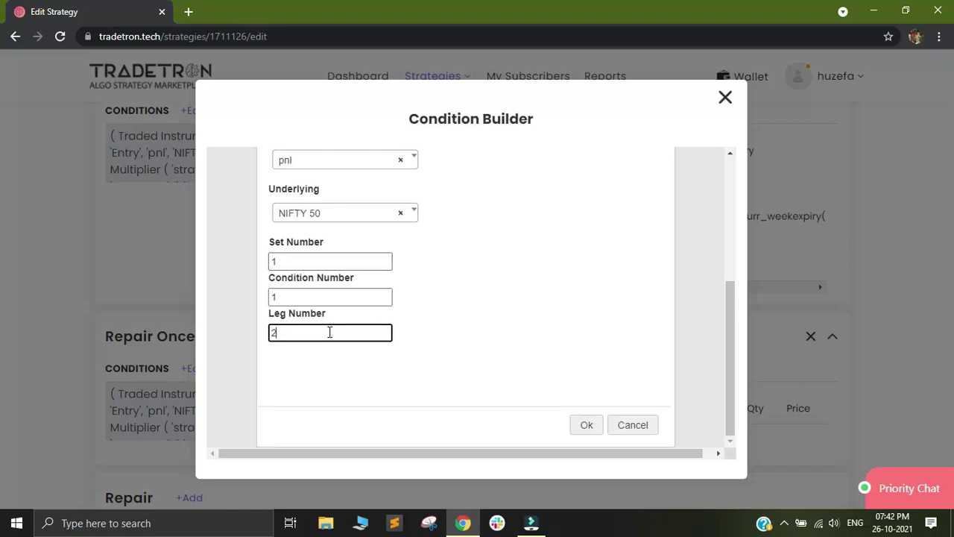
click(589, 426)
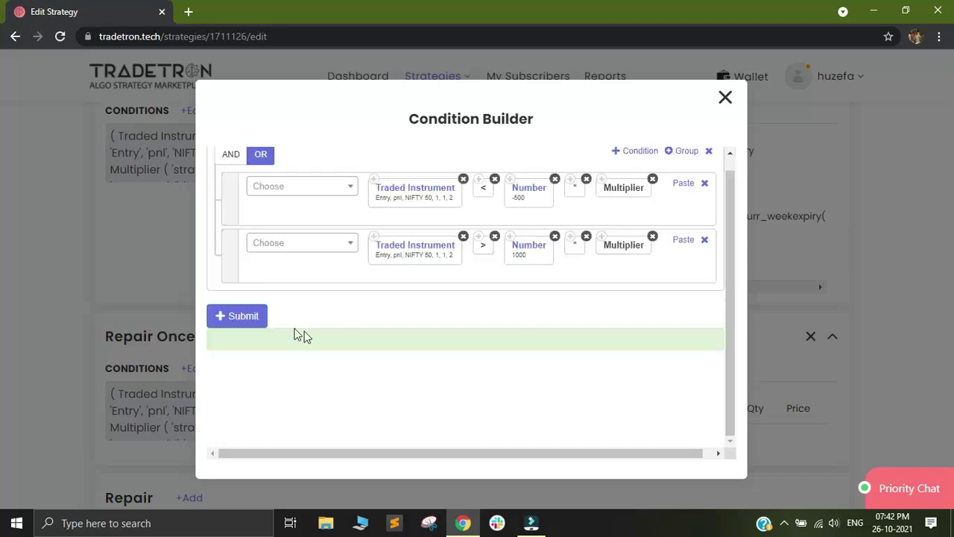
click(238, 319)
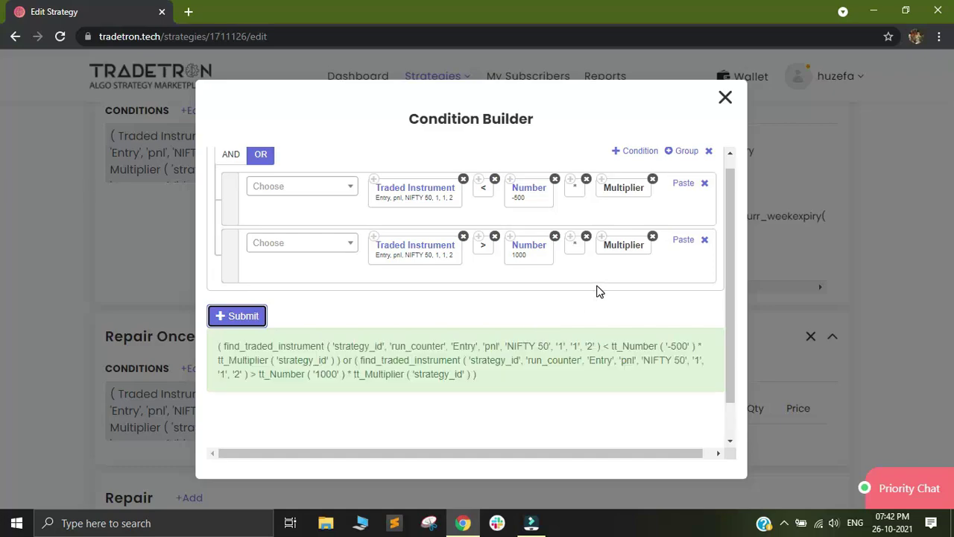
Step: Close the condition builder and start an NFO Put position on NIFTY 50 in the second block
click(724, 97)
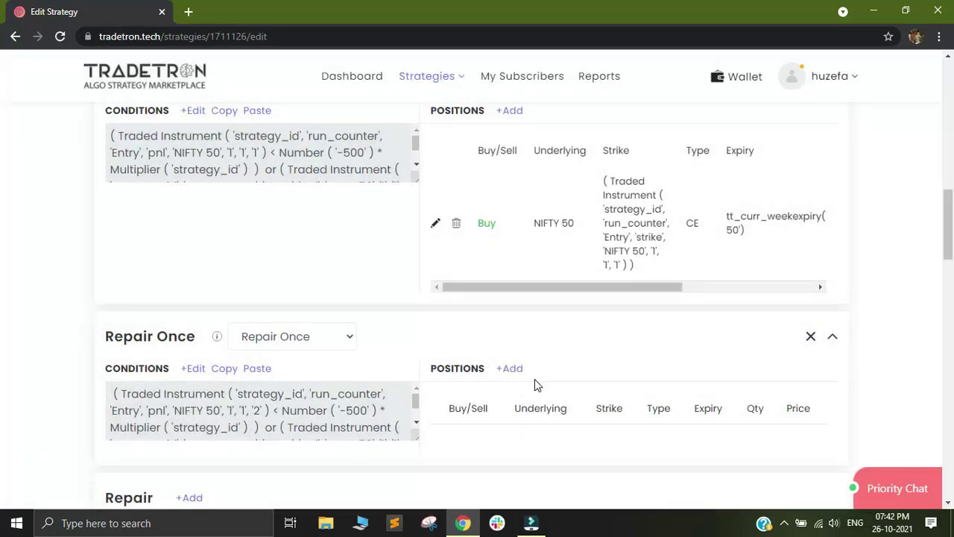
click(534, 379)
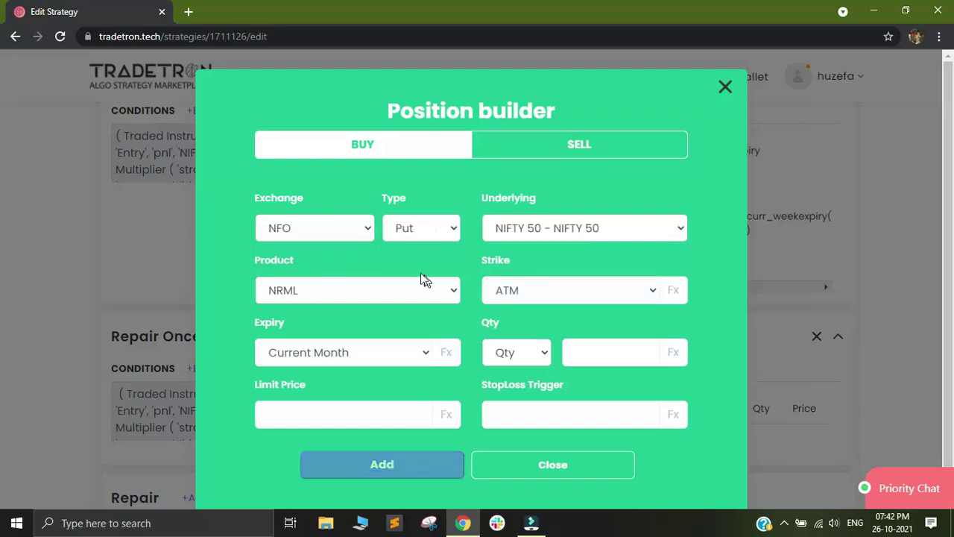
click(283, 232)
click(291, 309)
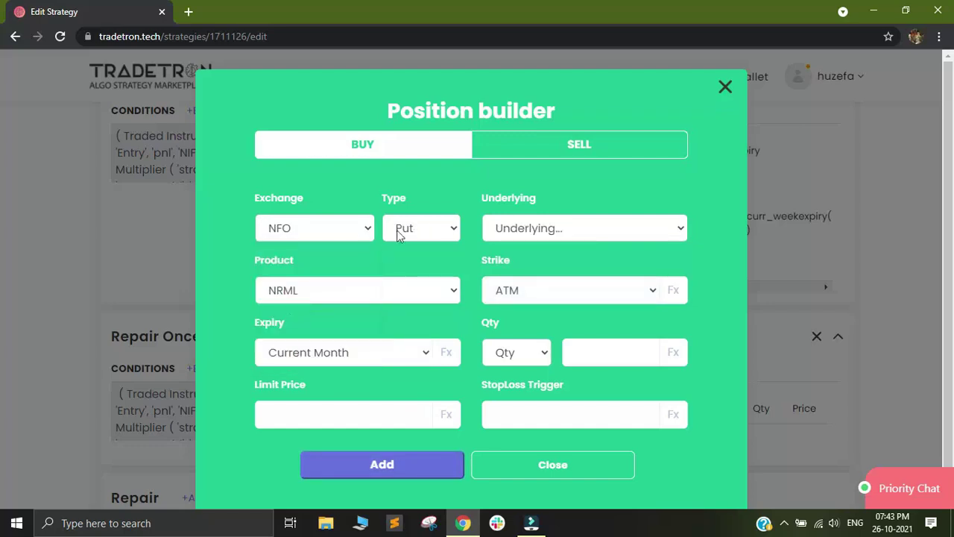
click(433, 233)
click(433, 272)
click(518, 237)
text(nifty)
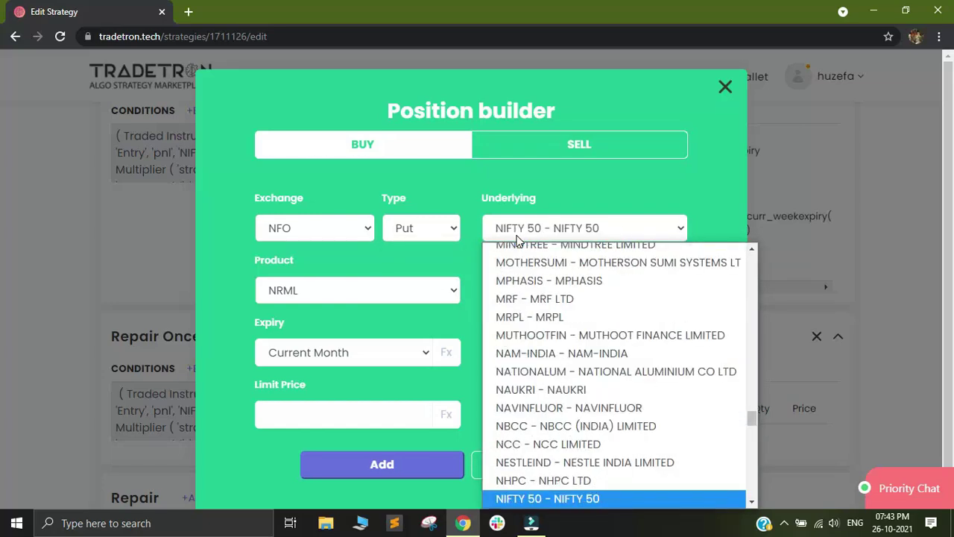
key(Return)
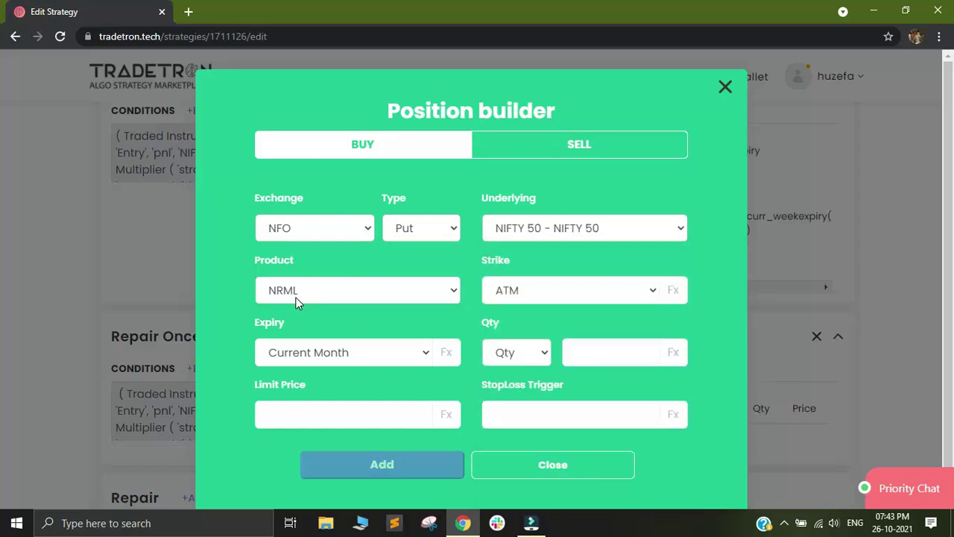
click(570, 290)
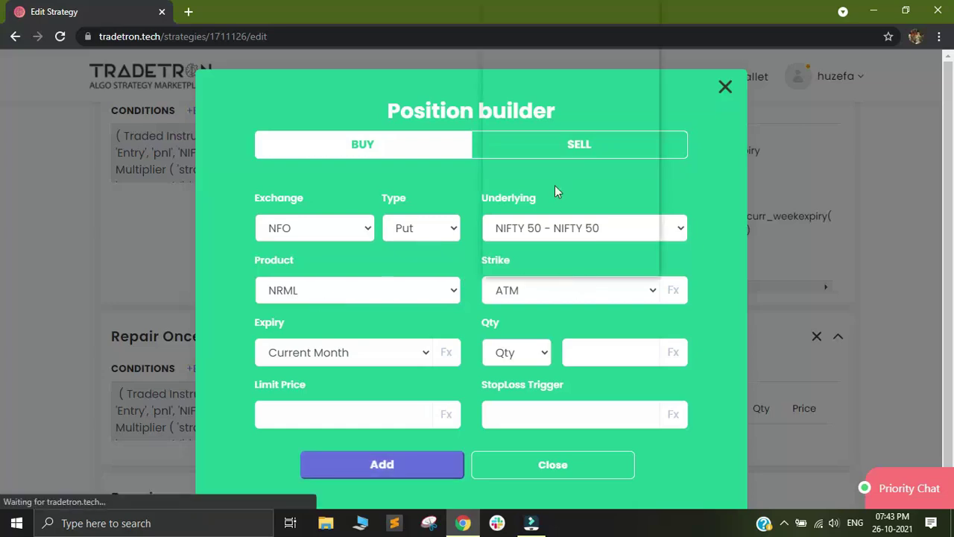
click(656, 291)
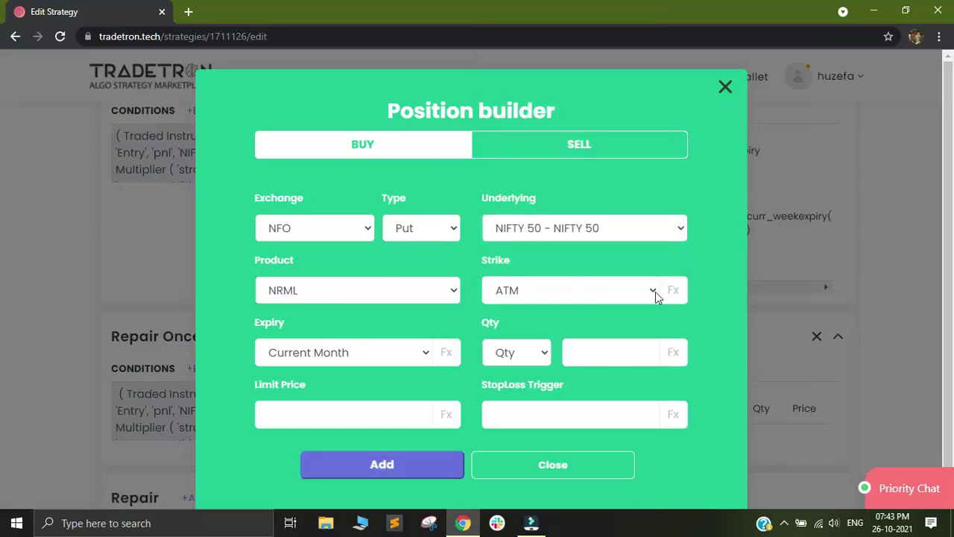
Step: Start a strike formula using the Traded Instrument function with its field set to strike
click(672, 292)
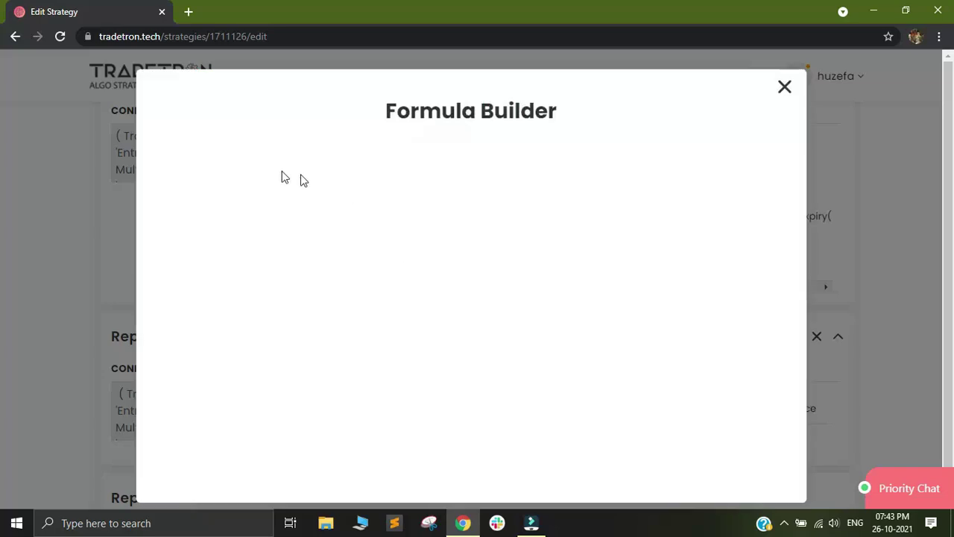
click(224, 189)
text(traded)
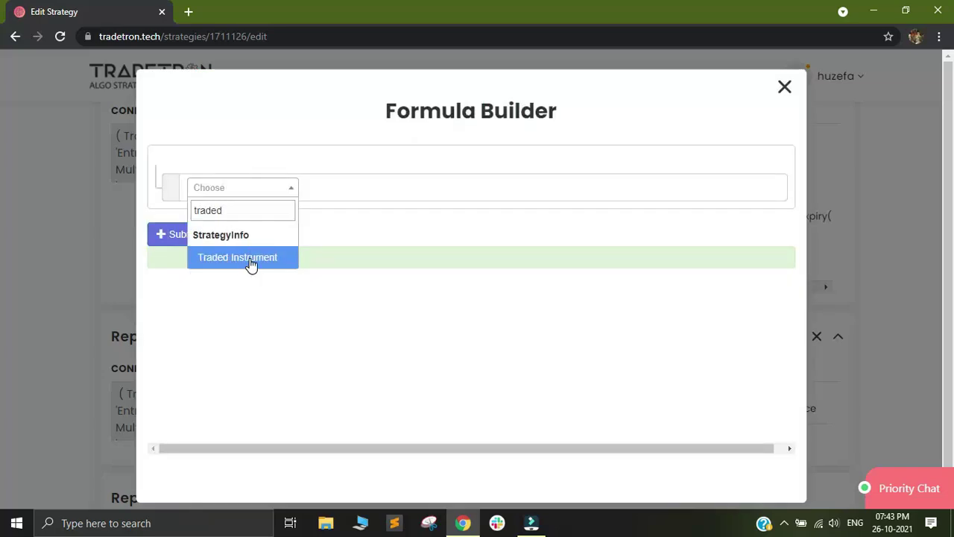
click(251, 264)
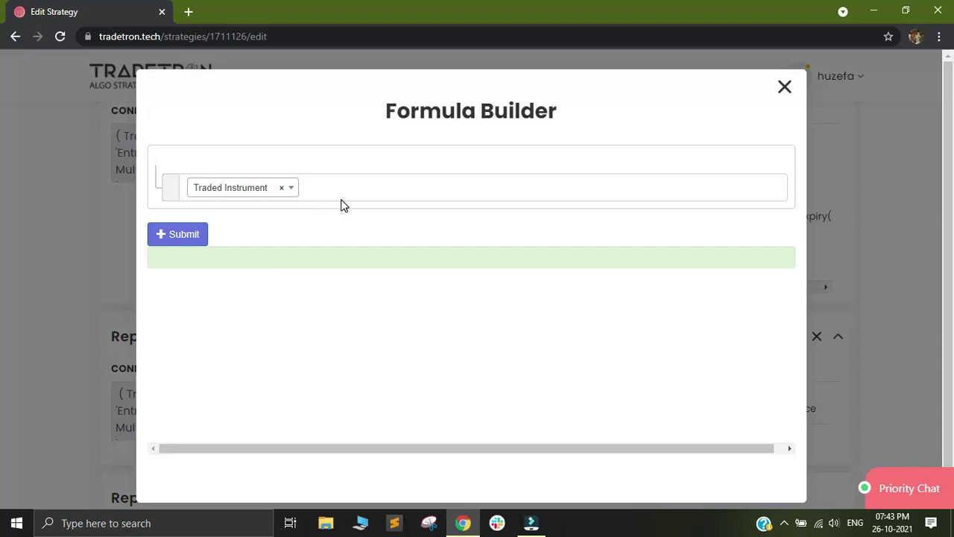
click(343, 230)
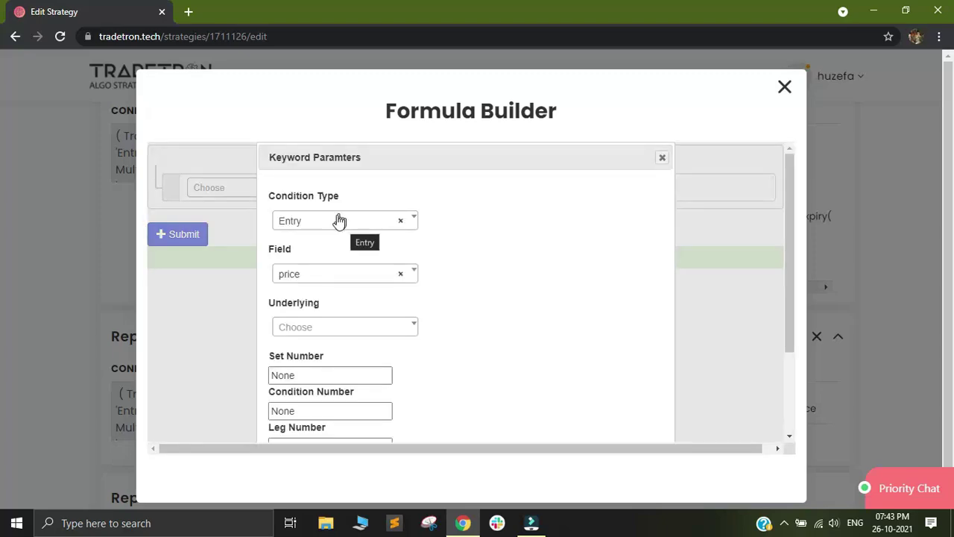
click(321, 276)
click(304, 348)
Step: Point it at NIFTY 50, set 1, condition 1, leg 2, and generate the formula
click(316, 329)
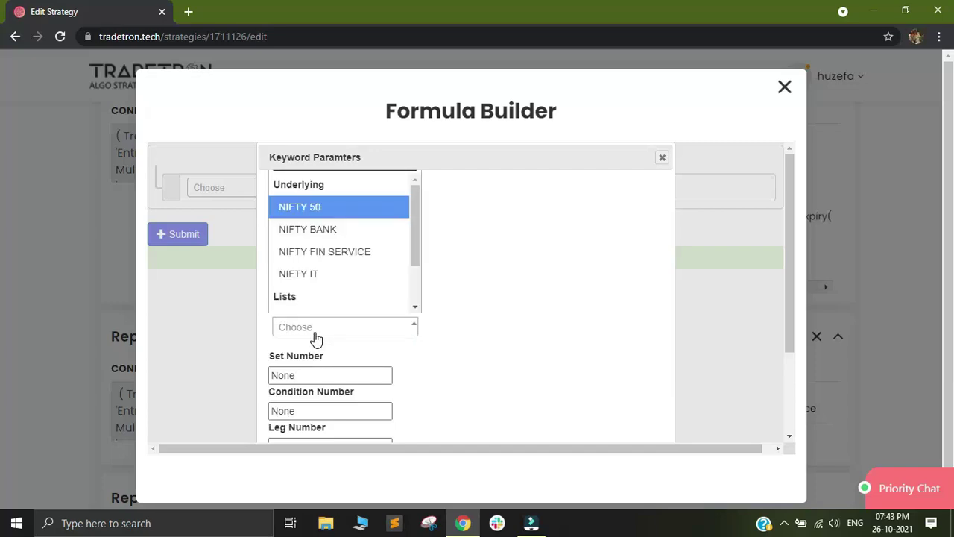
key(Return)
key(Tab)
text(1)
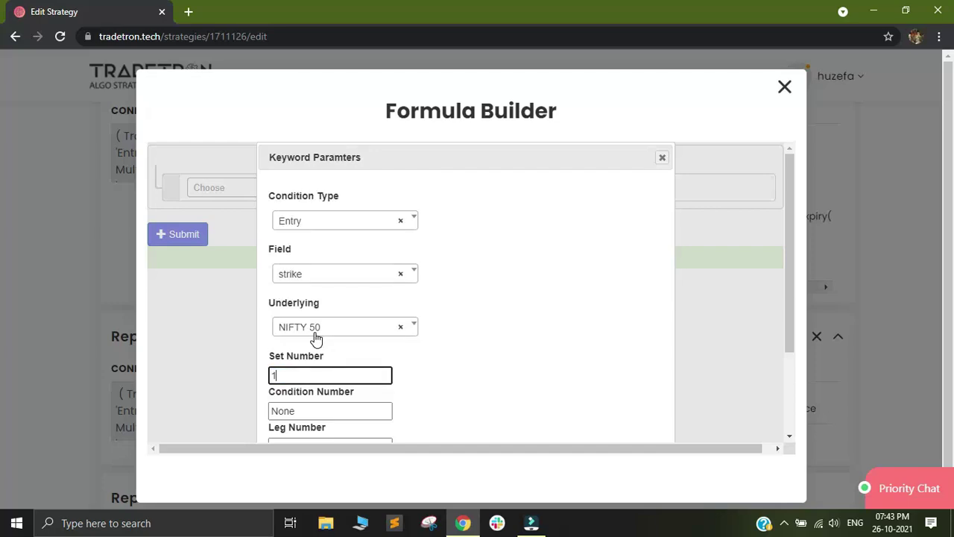
key(Tab)
text(1)
key(Tab)
text(2)
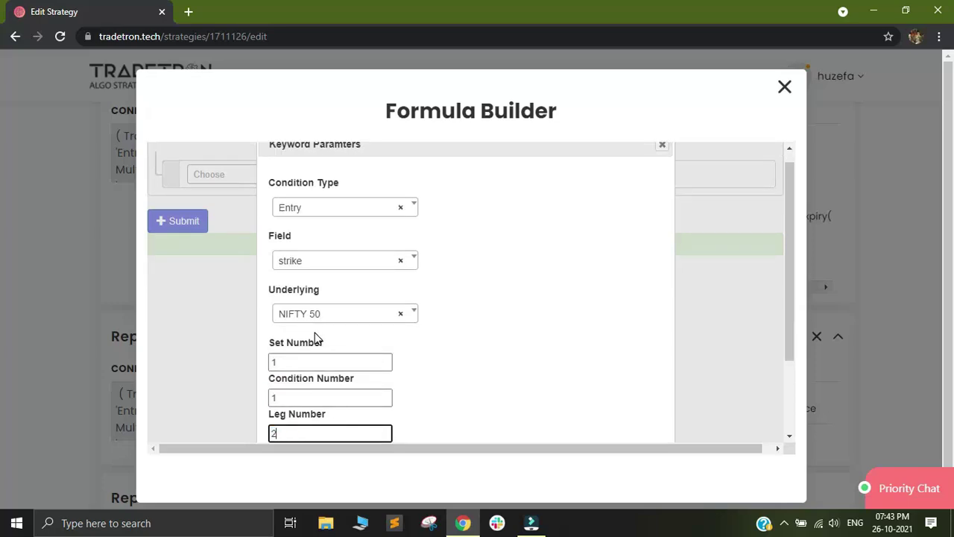
scroll(315, 336, down, 2)
key(Return)
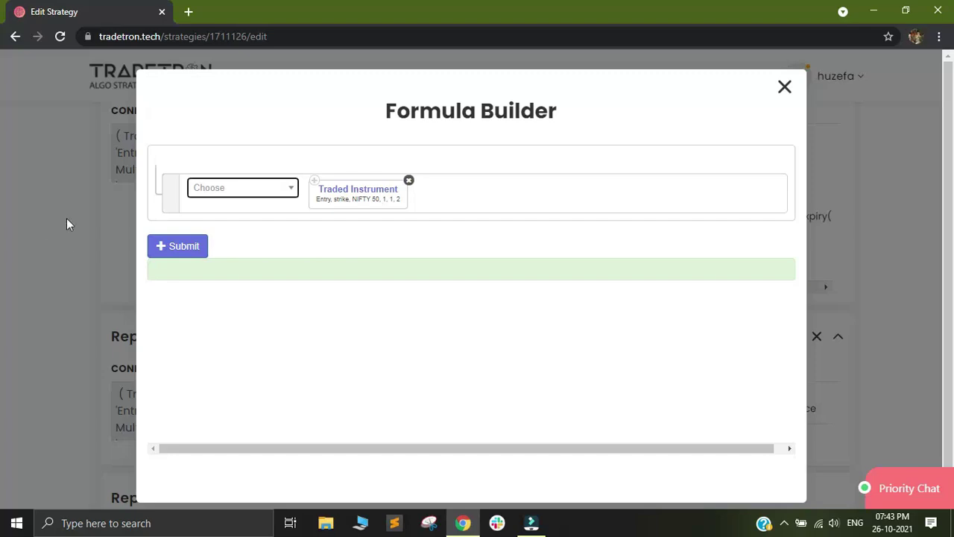
click(179, 242)
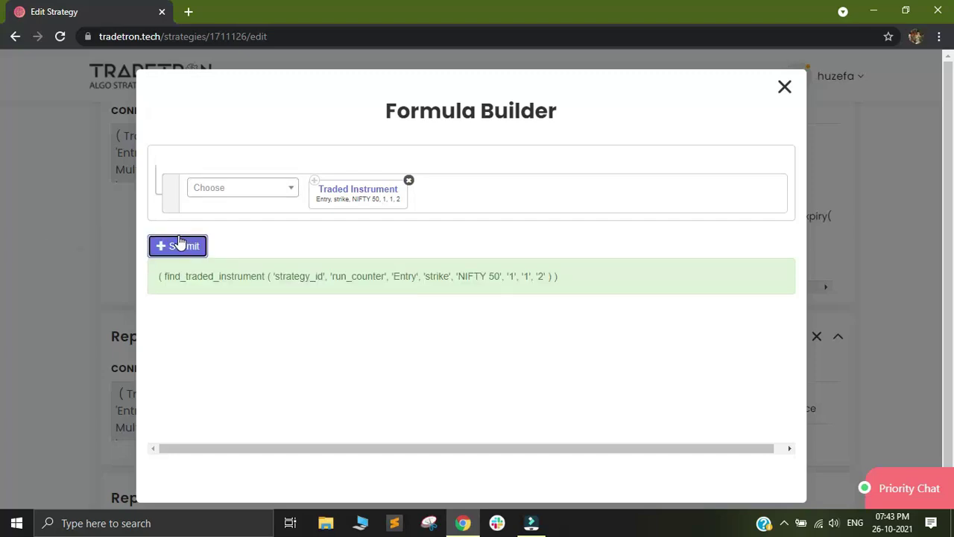
Step: Set the put leg's expiry to Current Week and its quantity type to Lots
click(785, 89)
click(375, 352)
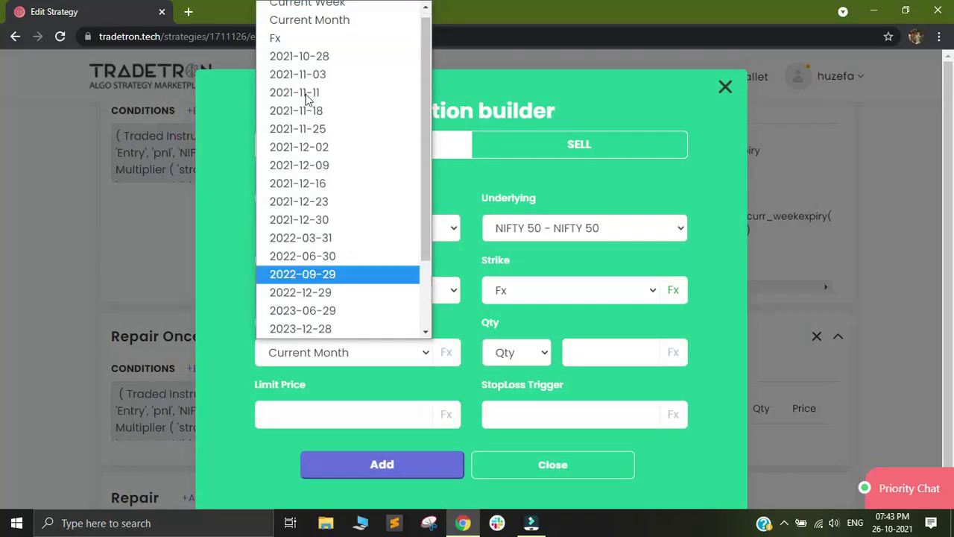
scroll(328, 23, up, 1)
click(334, 6)
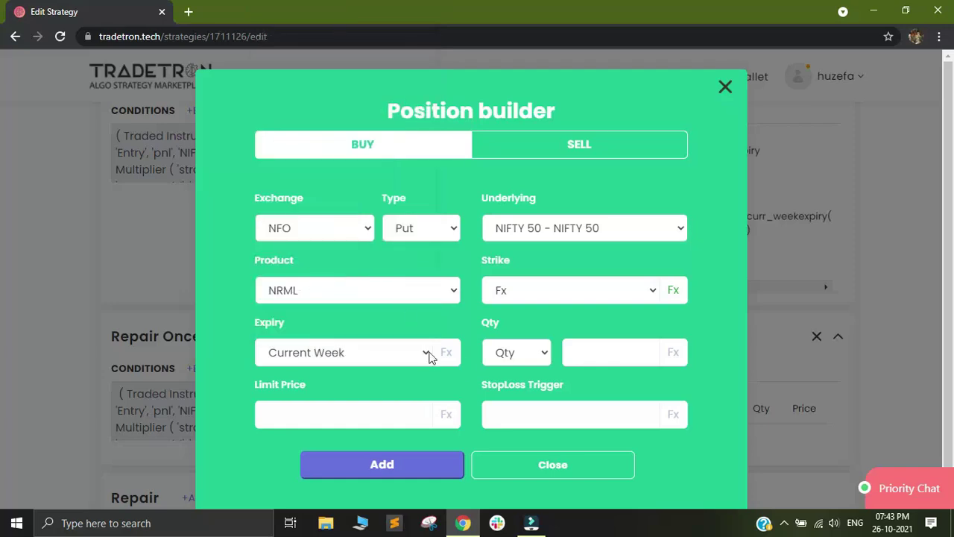
click(540, 361)
click(504, 410)
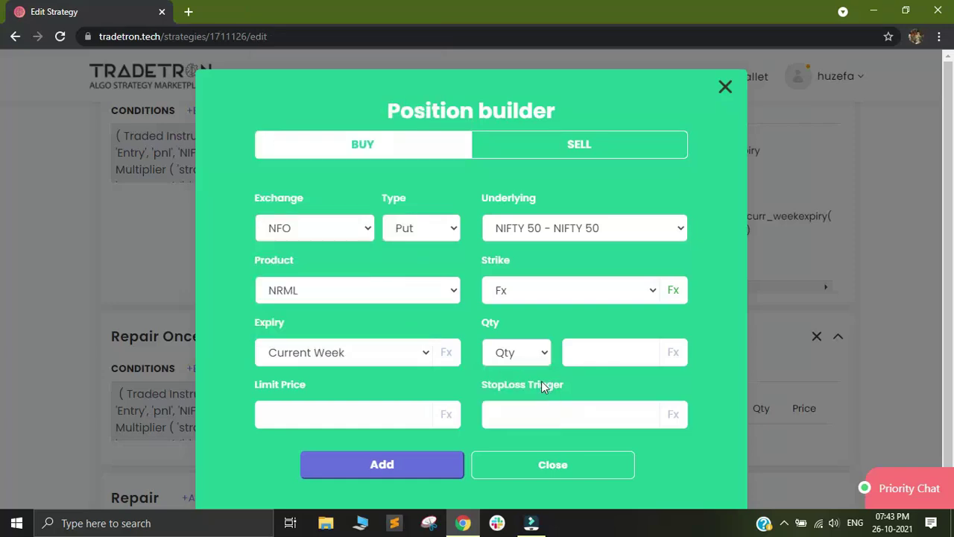
Step: Enter a quantity of 1 lot, add the put position, and close the Position builder
click(592, 353)
text(1)
click(399, 469)
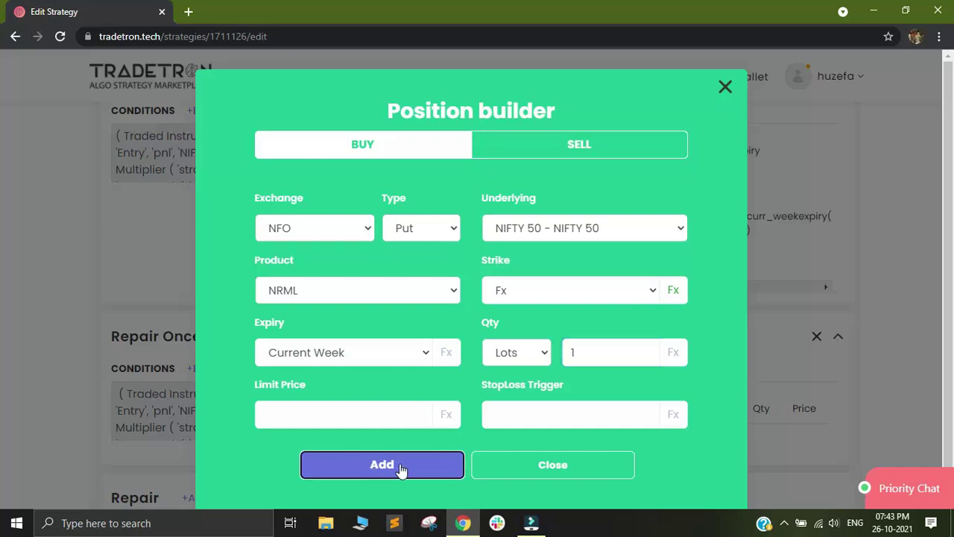
click(545, 468)
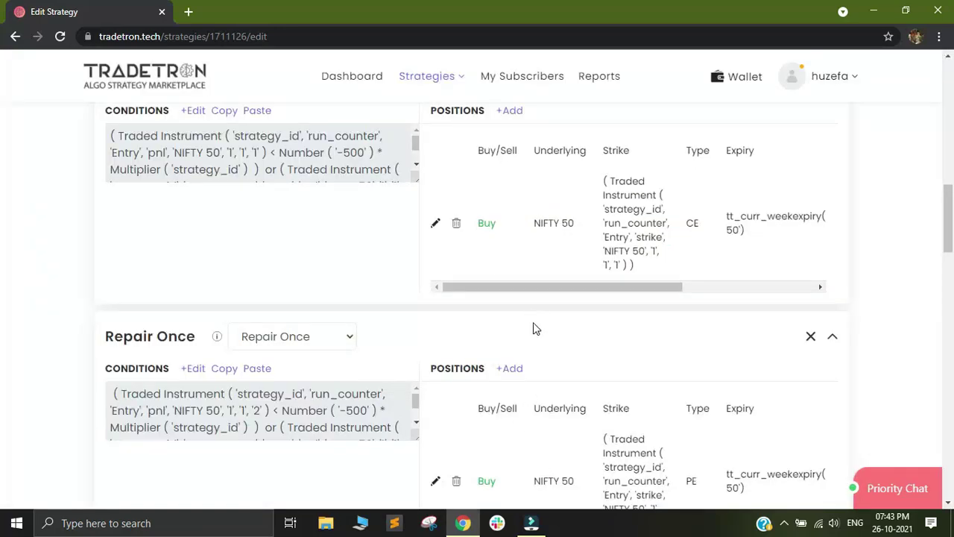
scroll(543, 393, down, 1)
scroll(542, 393, down, 1)
scroll(492, 392, up, 1)
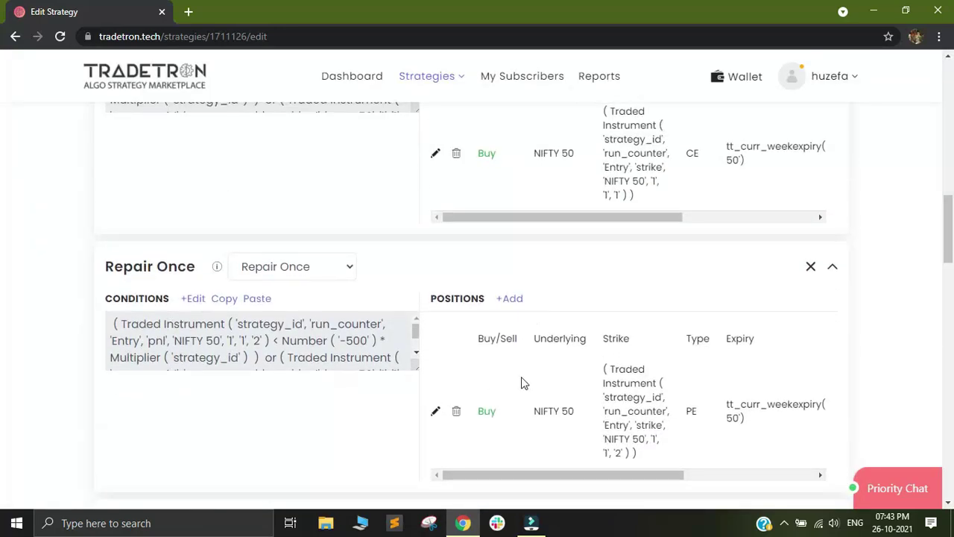
scroll(447, 337, up, 2)
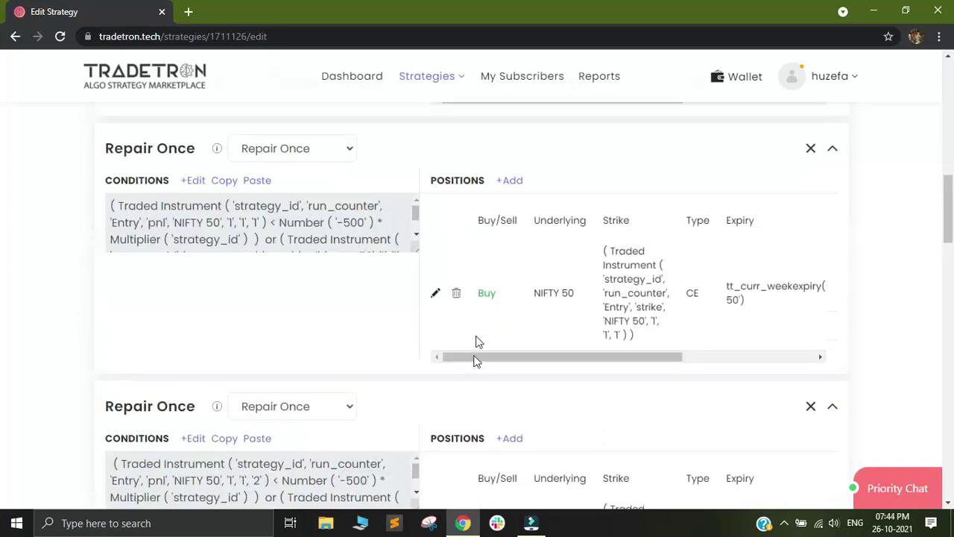
scroll(475, 358, down, 1)
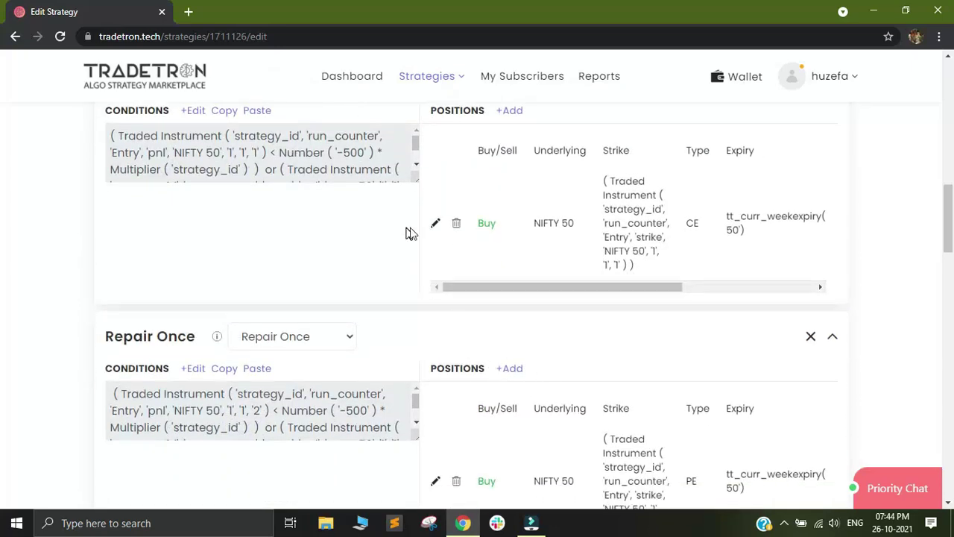